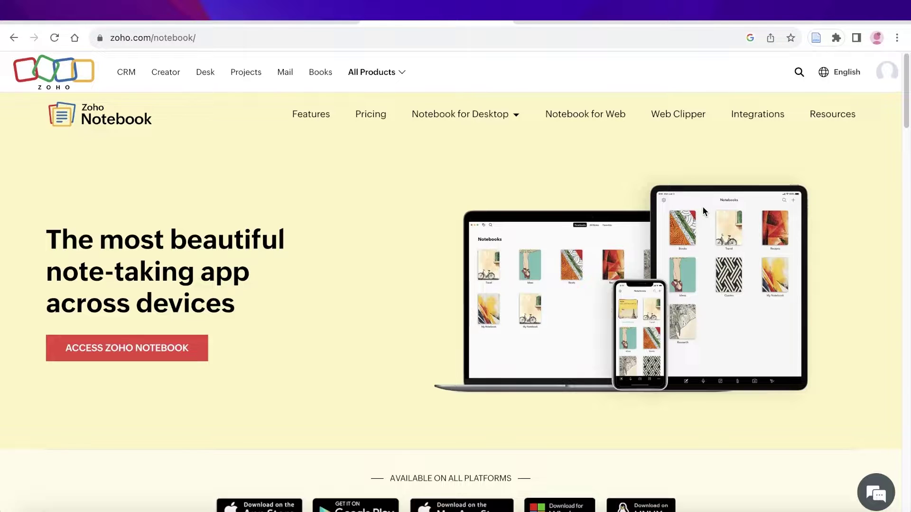
Step: Go to the Zoho Notebook web app from the profile avatar's Access Zoho Notebook option
scroll(597, 252, down, 8)
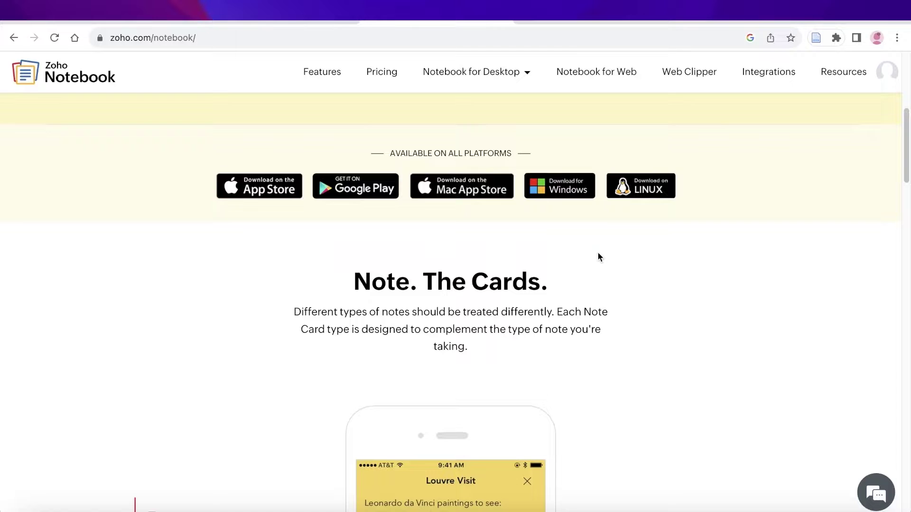
scroll(597, 256, down, 7)
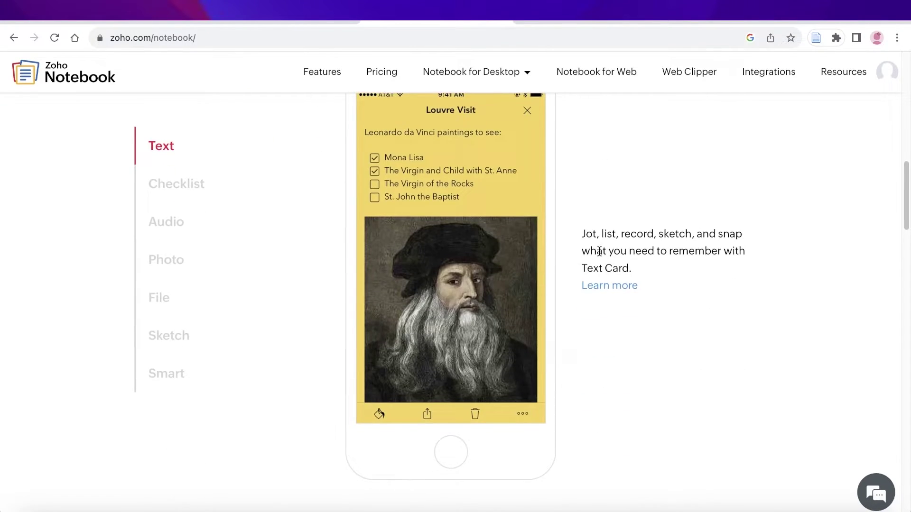
scroll(600, 257, down, 3)
scroll(602, 254, down, 6)
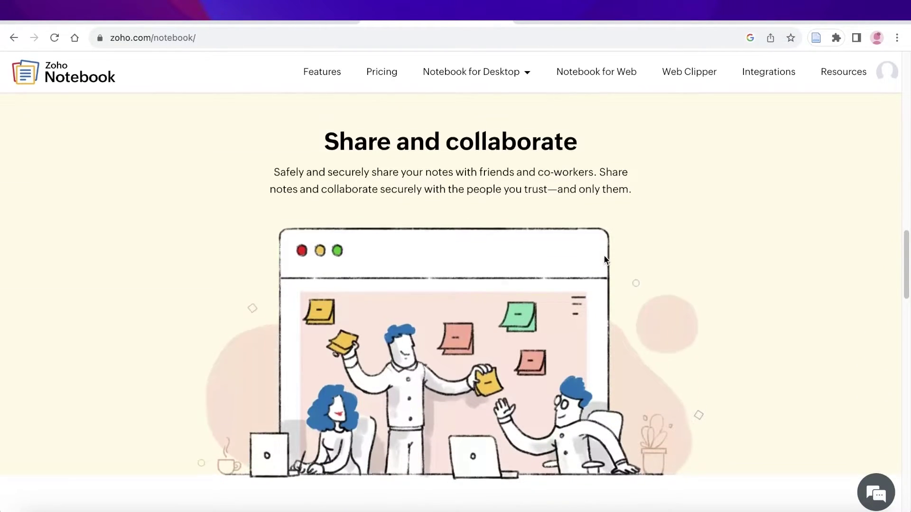
scroll(605, 256, down, 6)
scroll(606, 258, down, 6)
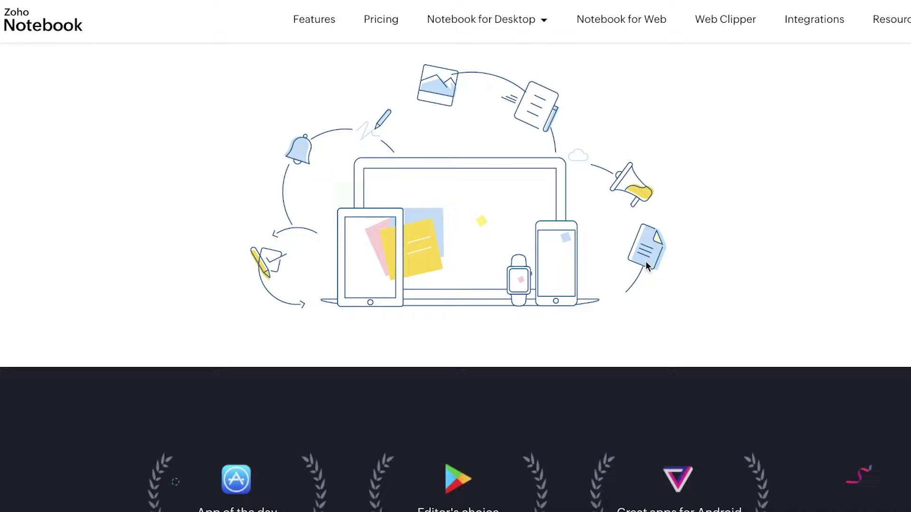
scroll(645, 263, down, 5)
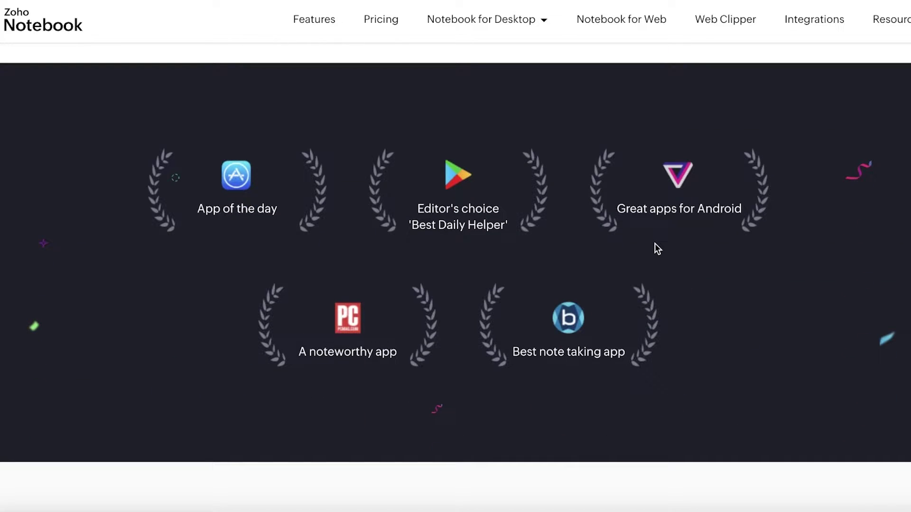
scroll(654, 242, up, 15)
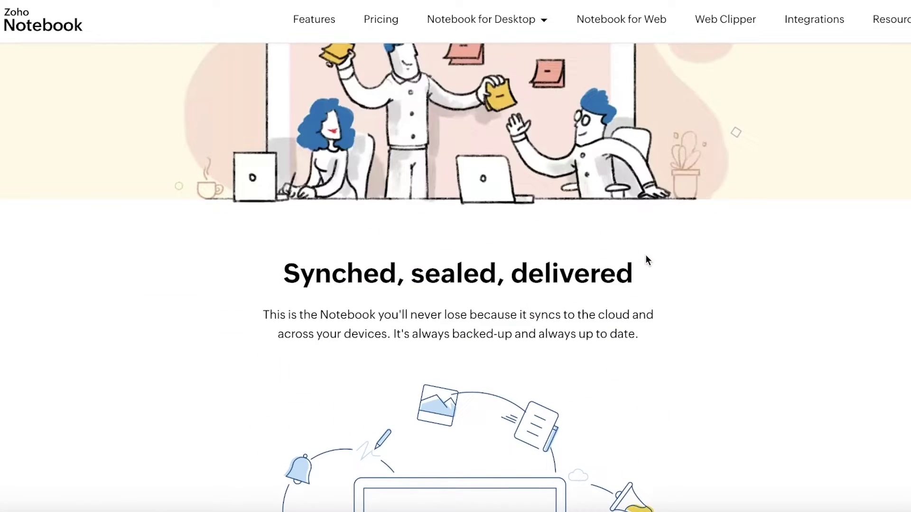
scroll(645, 256, up, 10)
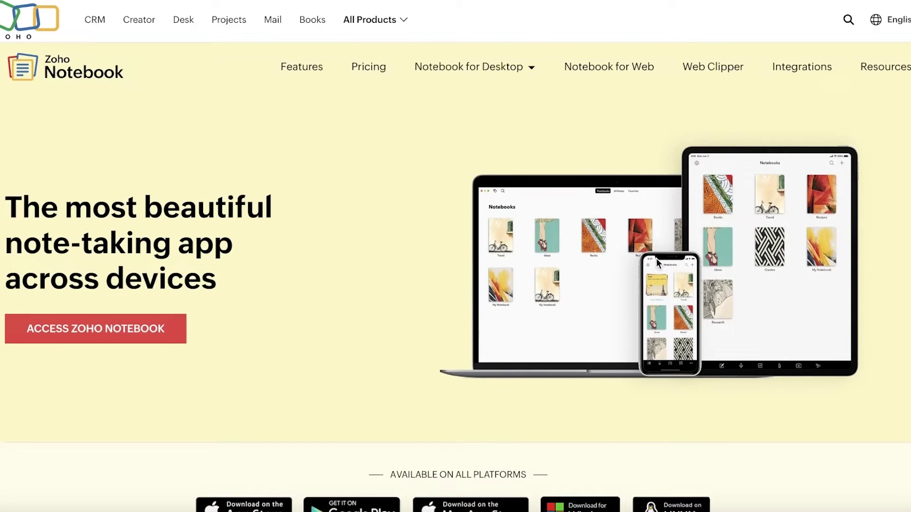
scroll(617, 271, down, 10)
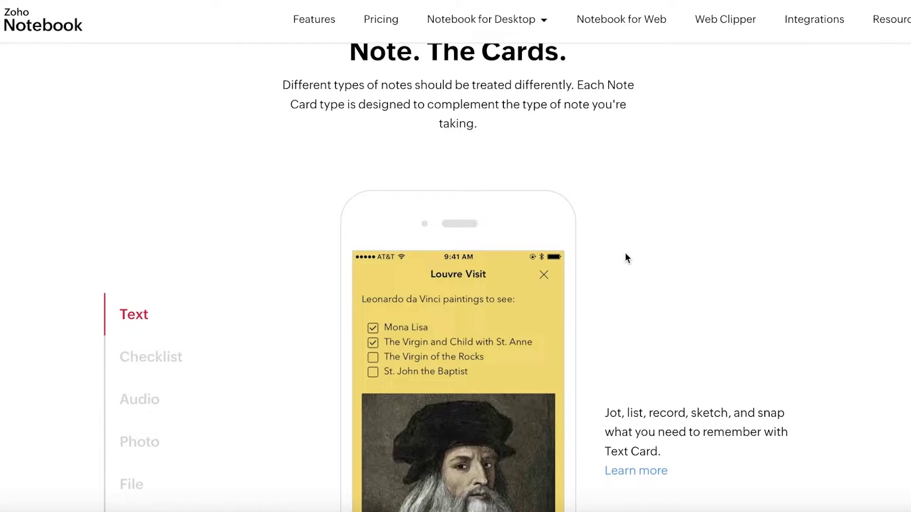
mouse_move(492, 24)
scroll(674, 138, up, 5)
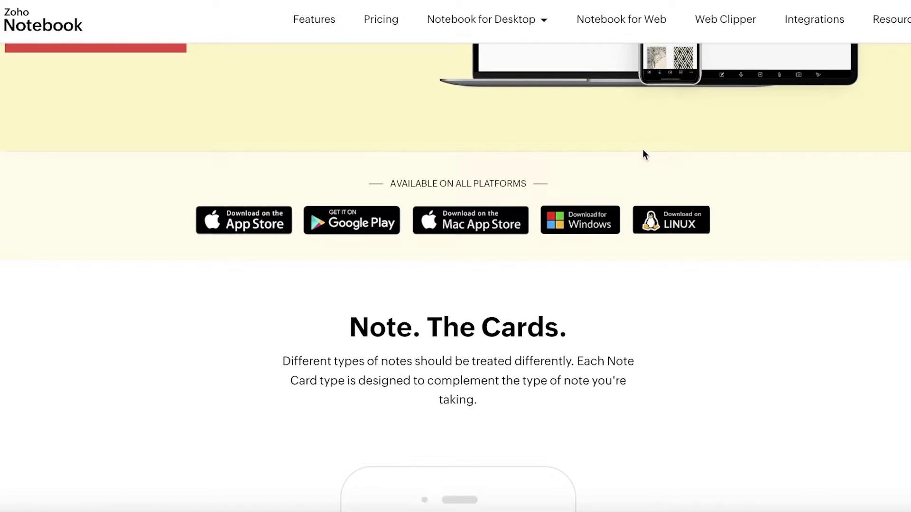
scroll(748, 142, up, 5)
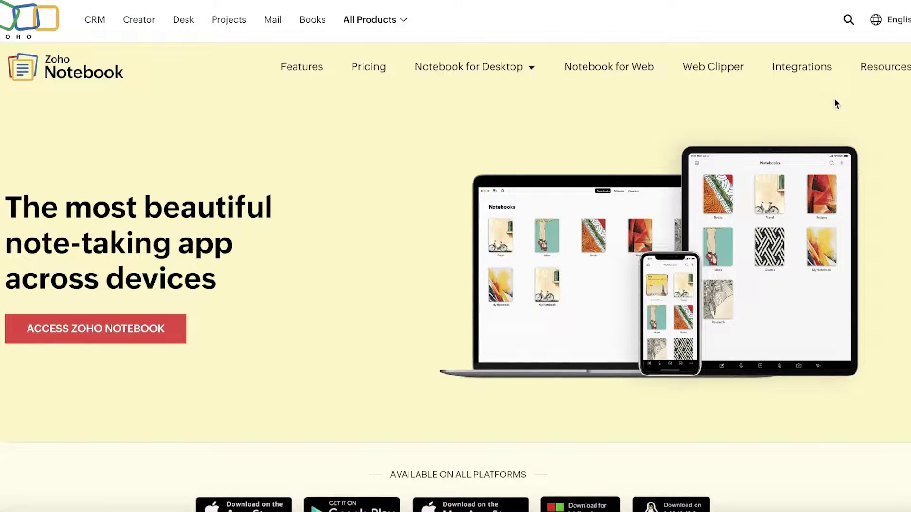
click(906, 19)
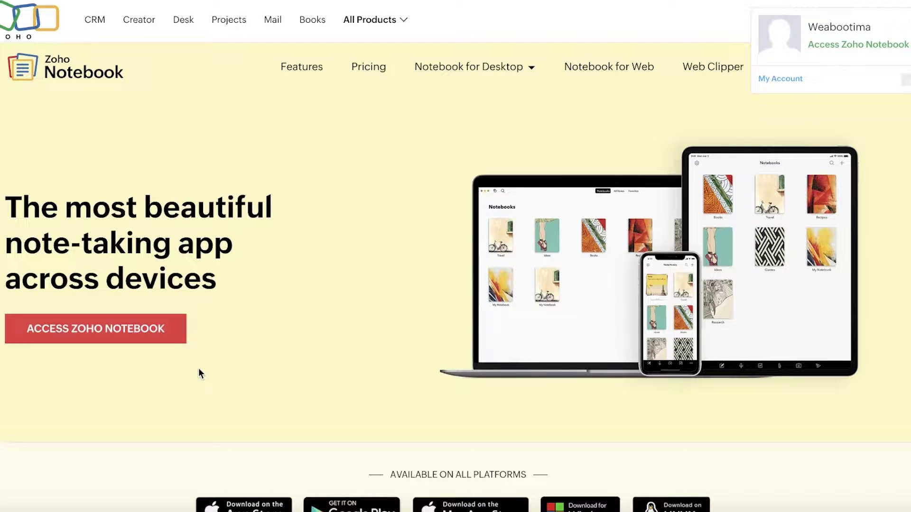
click(145, 327)
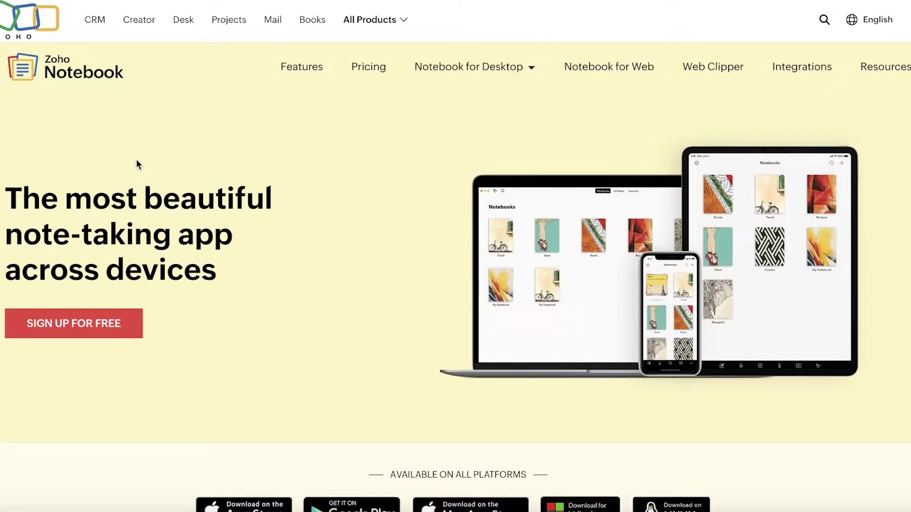
Step: Sign in with the first Google account and choose Remind me later for MFA
click(57, 333)
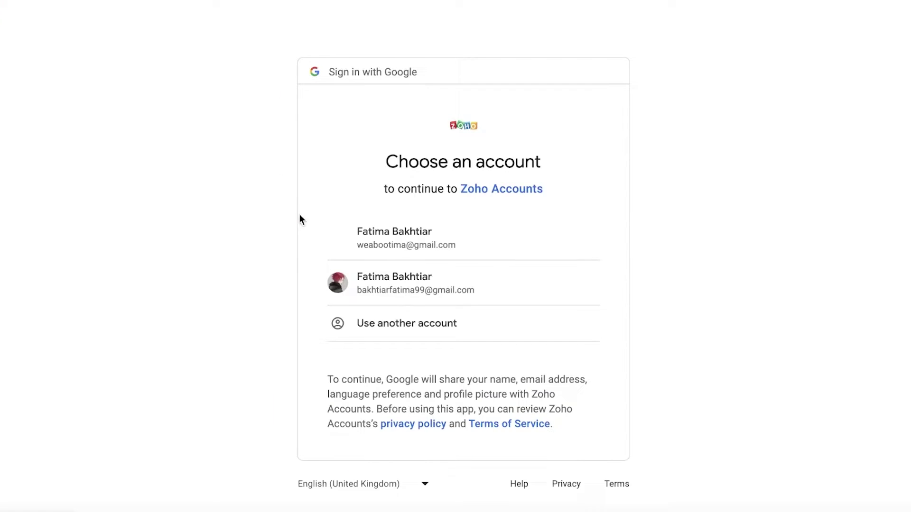
click(343, 239)
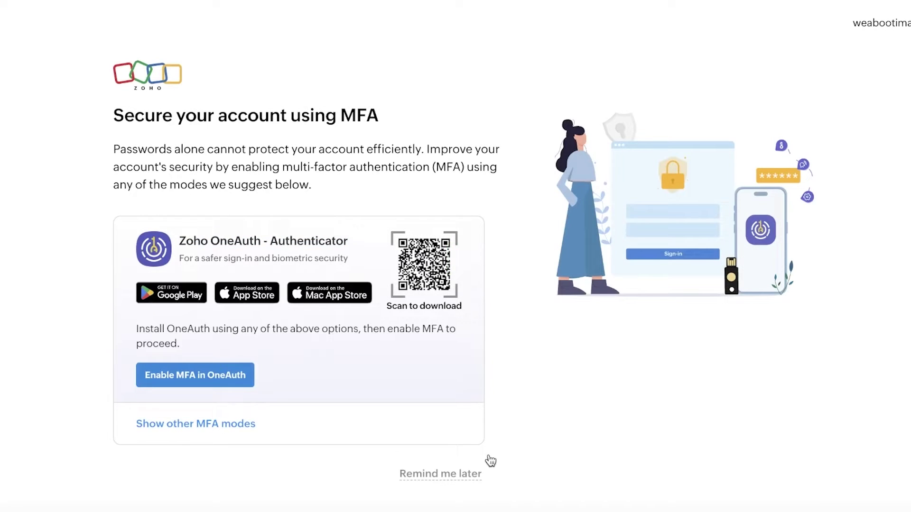
click(469, 476)
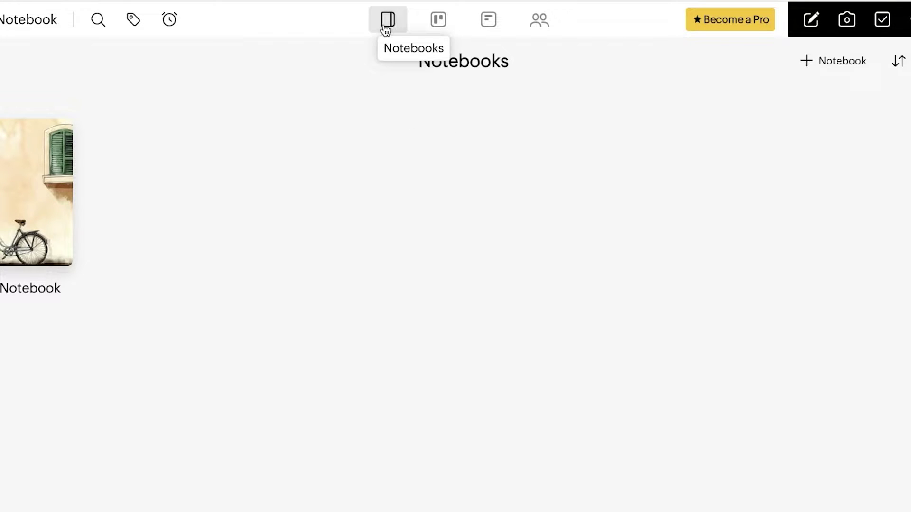
Step: Browse the Noteboards and All Notes views, ending on the empty Shared notes page
click(442, 28)
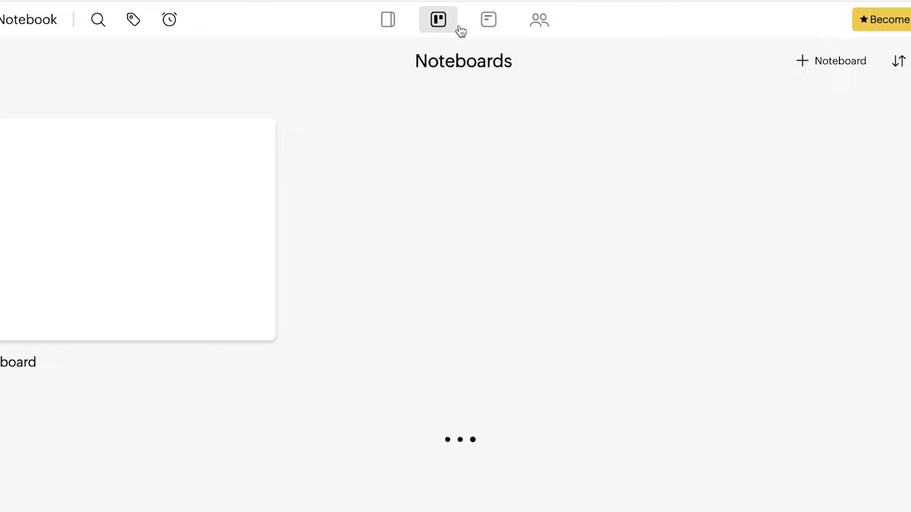
click(488, 24)
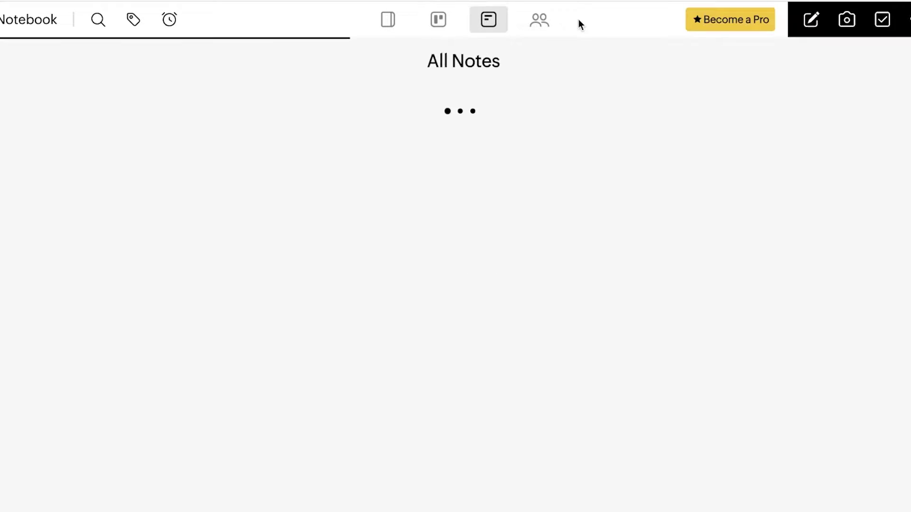
click(546, 27)
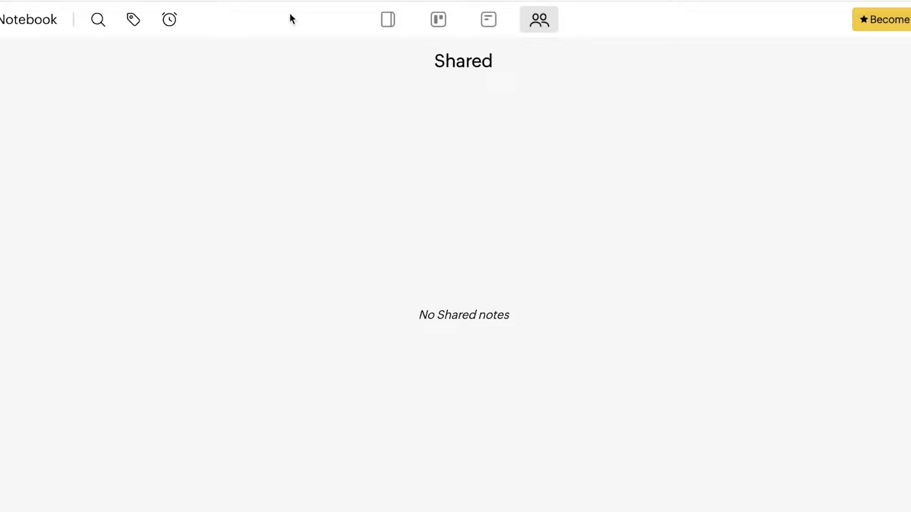
click(99, 20)
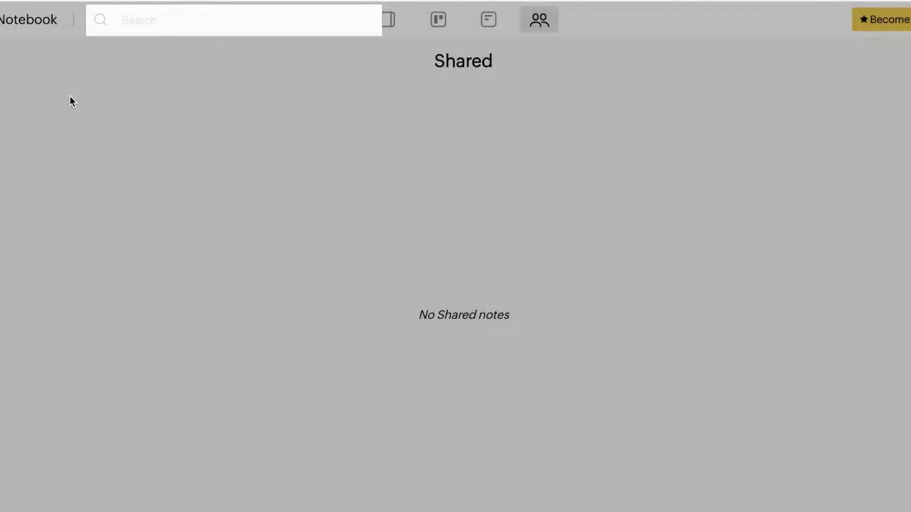
click(70, 101)
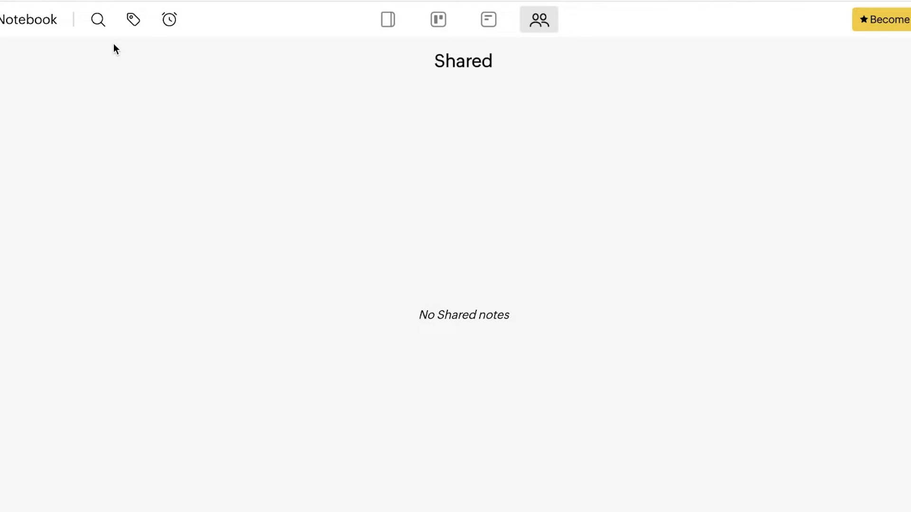
click(133, 20)
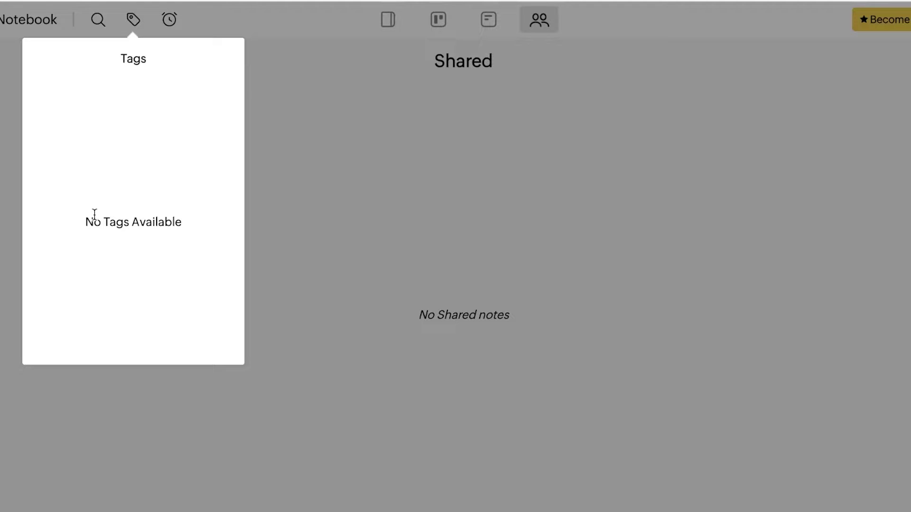
click(278, 103)
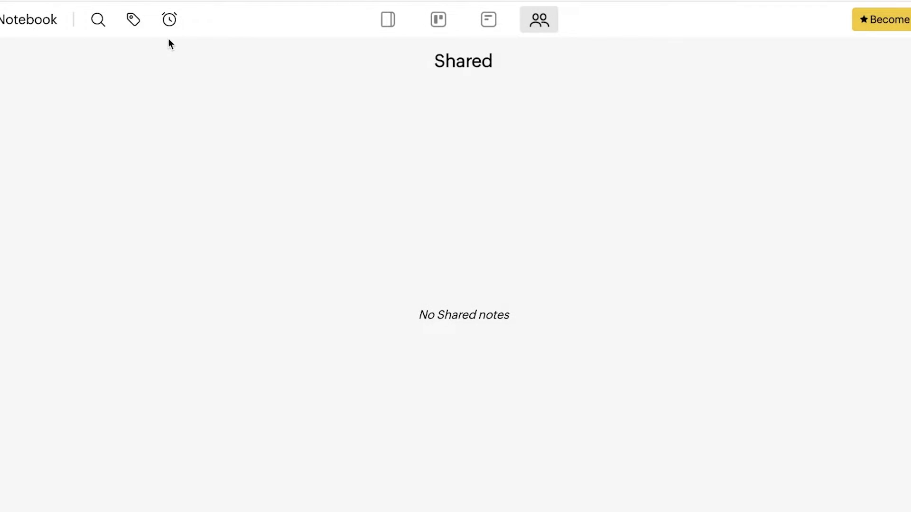
click(171, 21)
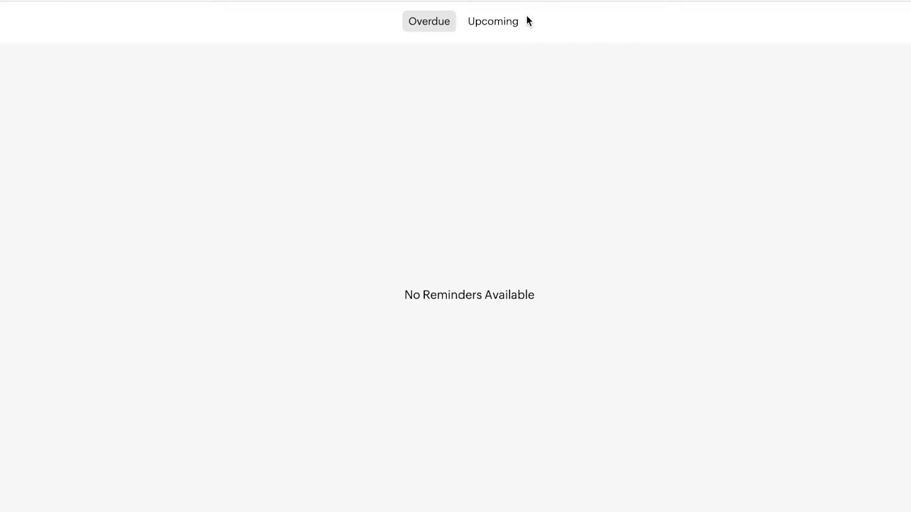
click(503, 22)
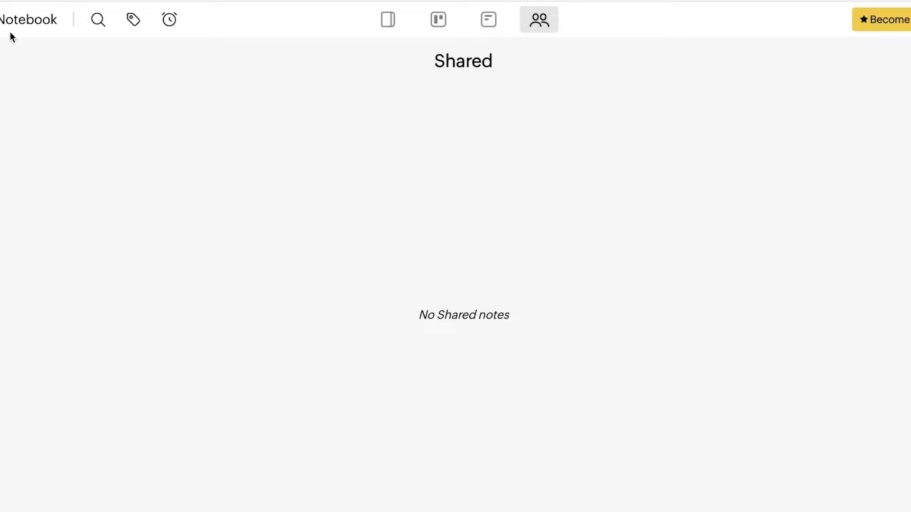
Step: Start a new image note from the Notebooks list, then discard it as empty
click(387, 20)
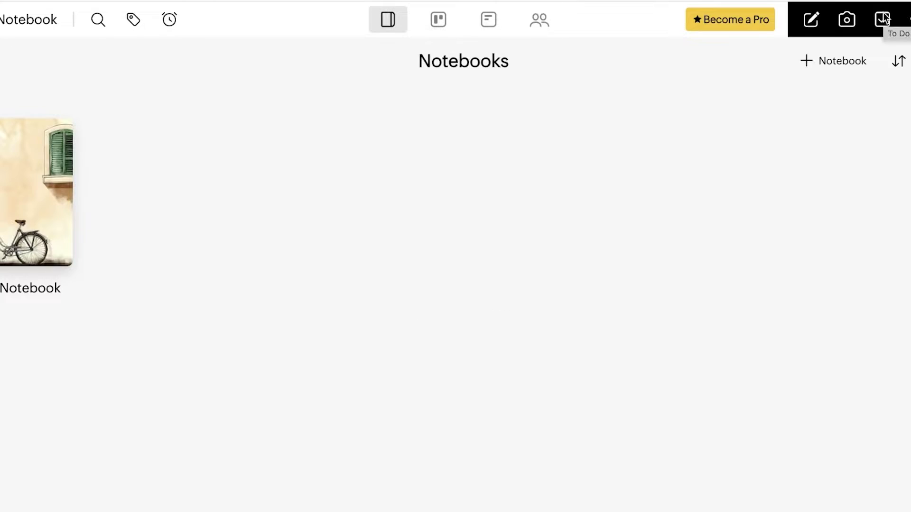
click(849, 19)
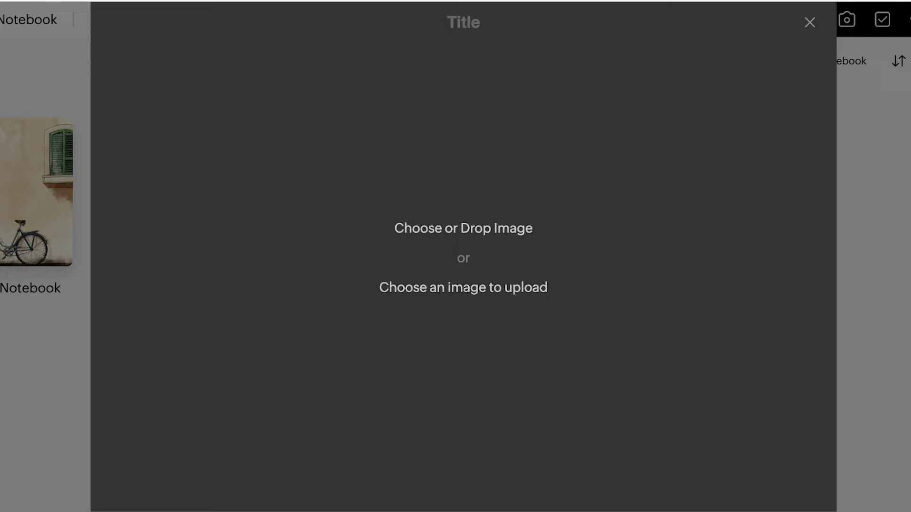
key(Return)
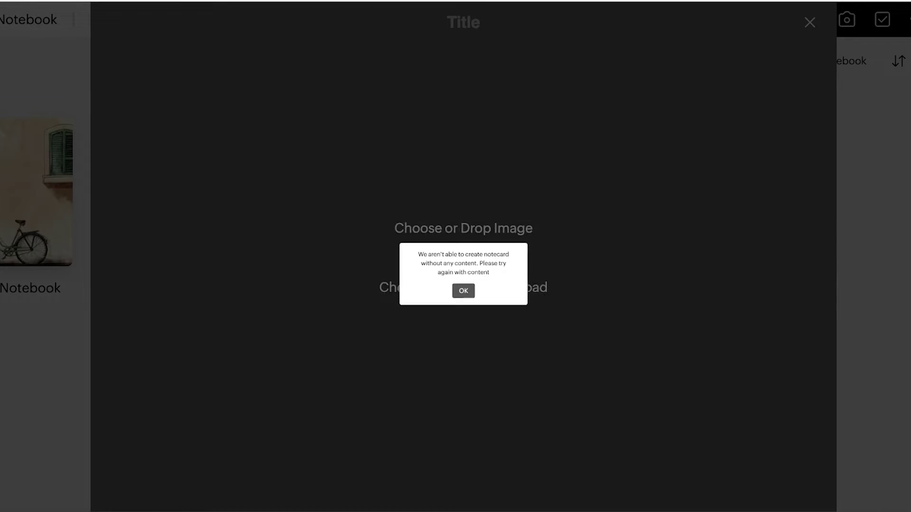
click(464, 302)
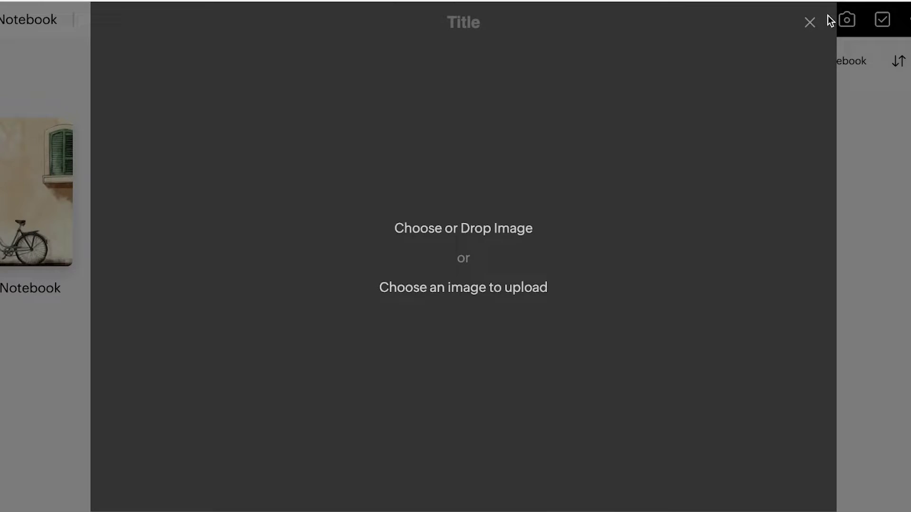
click(809, 23)
Step: Discard a new blank text note and check the Attach/Draw options
click(808, 26)
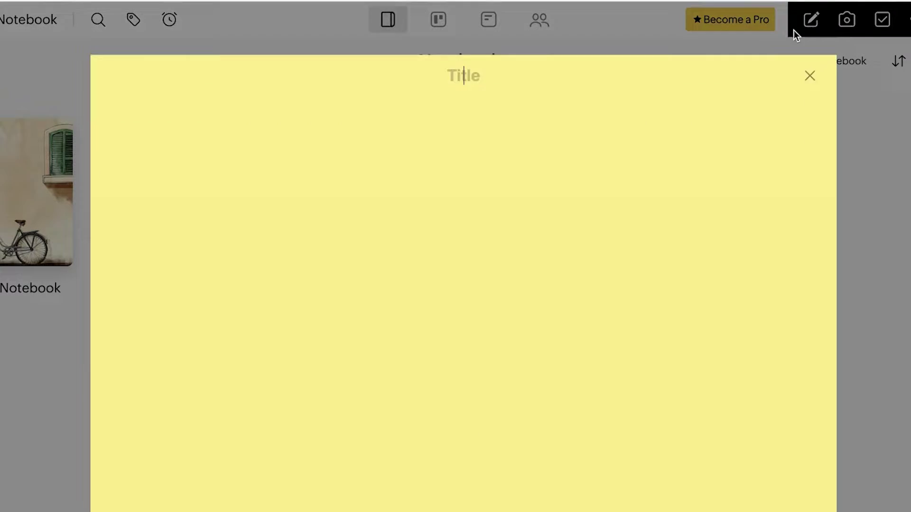
click(806, 24)
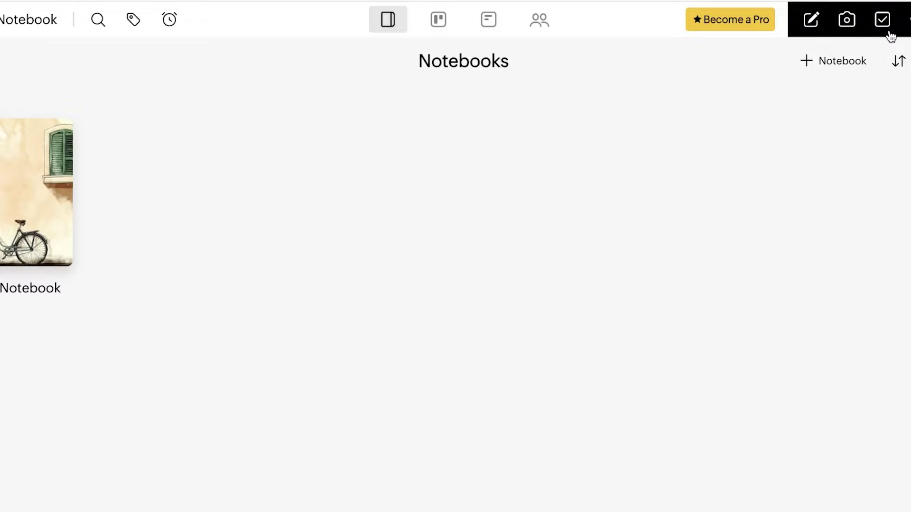
click(903, 21)
Step: From My Notebook, return to Notebooks, add a new Untitled notebook and open it
click(12, 213)
mouse_move(443, 307)
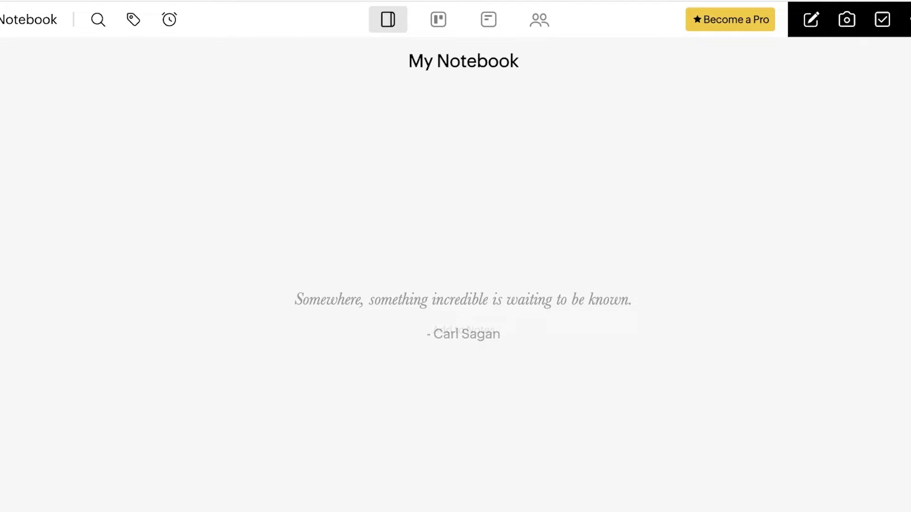
click(29, 19)
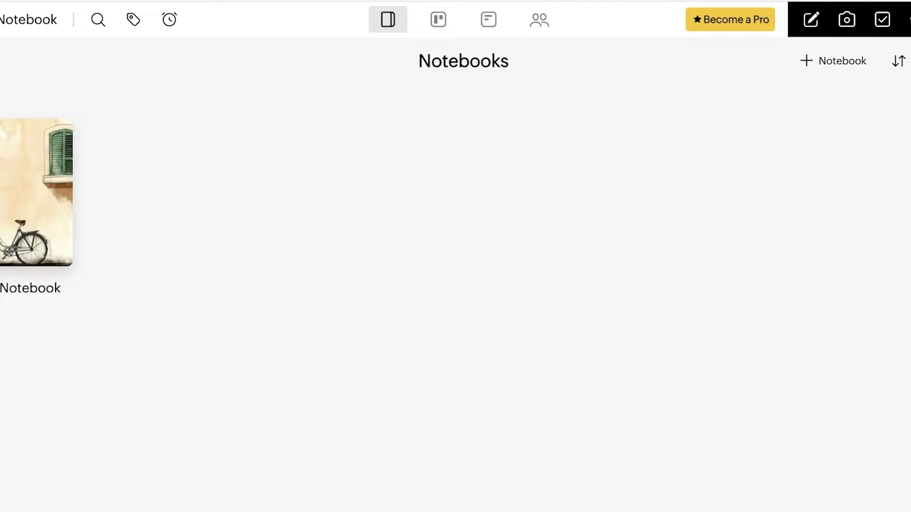
click(835, 62)
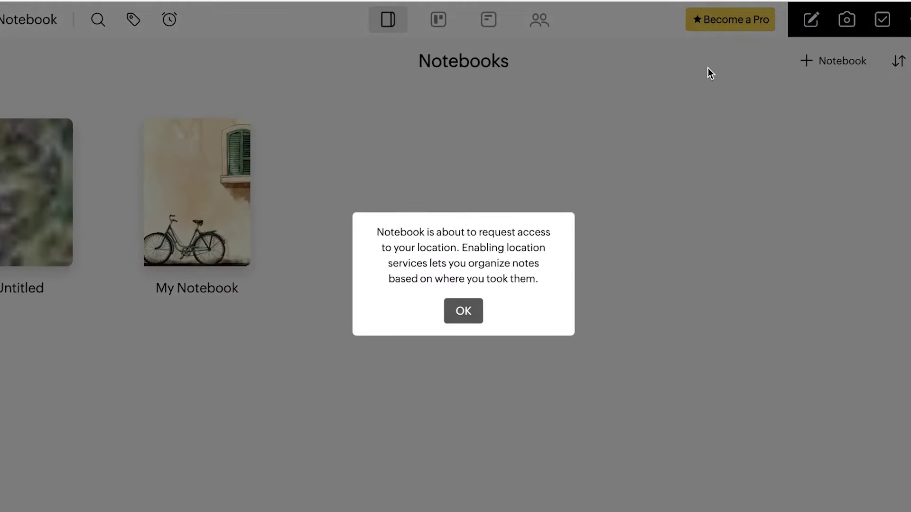
click(454, 316)
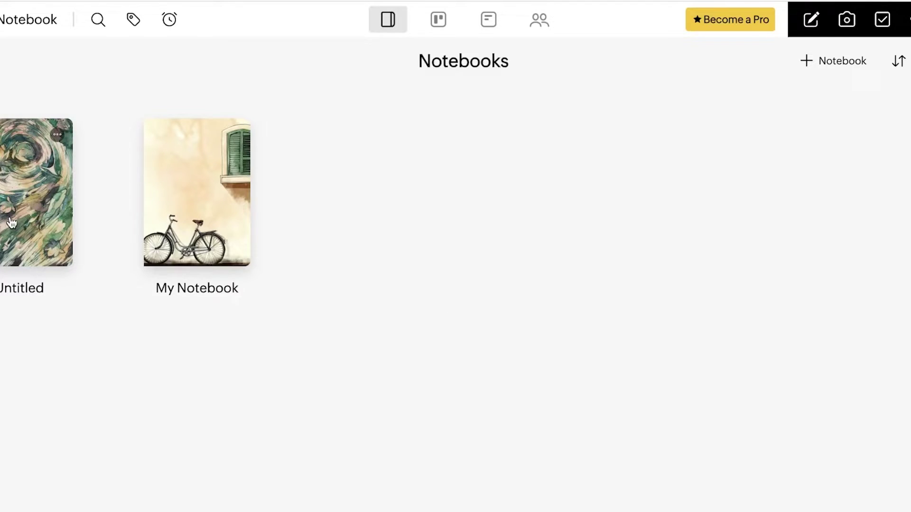
click(45, 158)
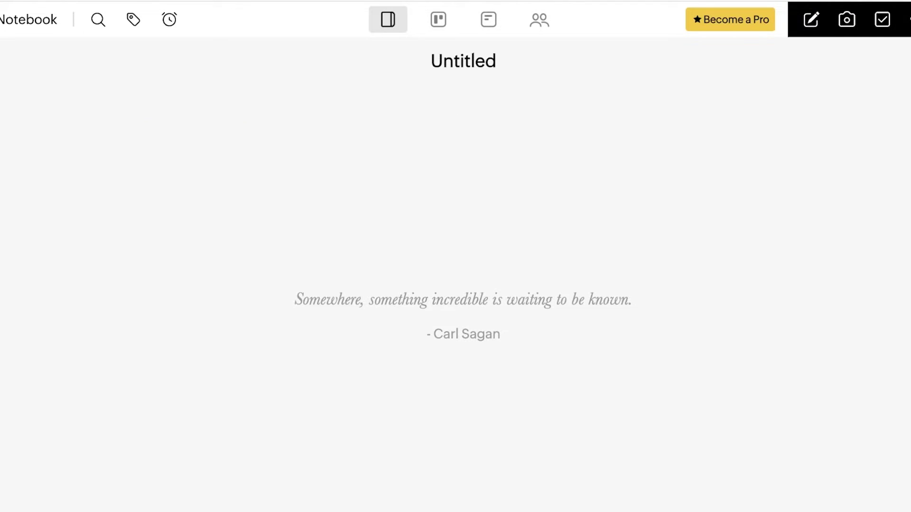
key(Escape)
click(231, 138)
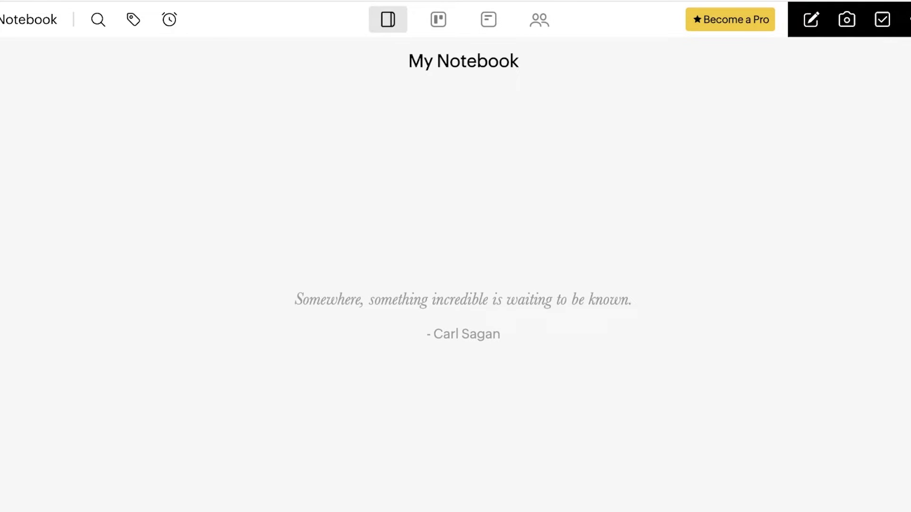
key(Escape)
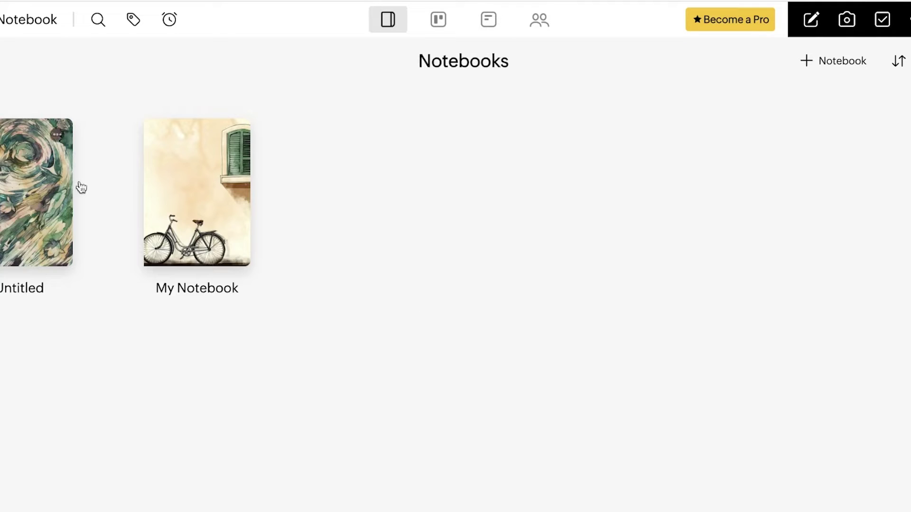
click(238, 136)
click(254, 244)
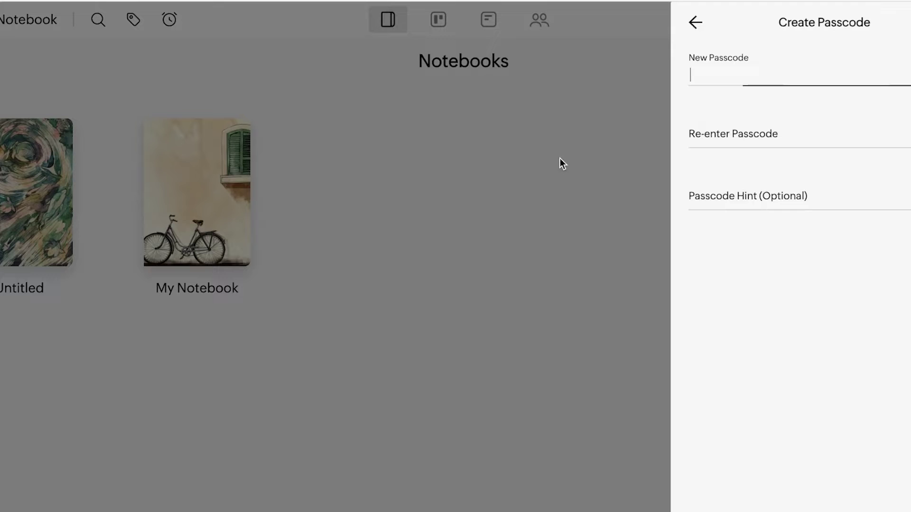
click(539, 78)
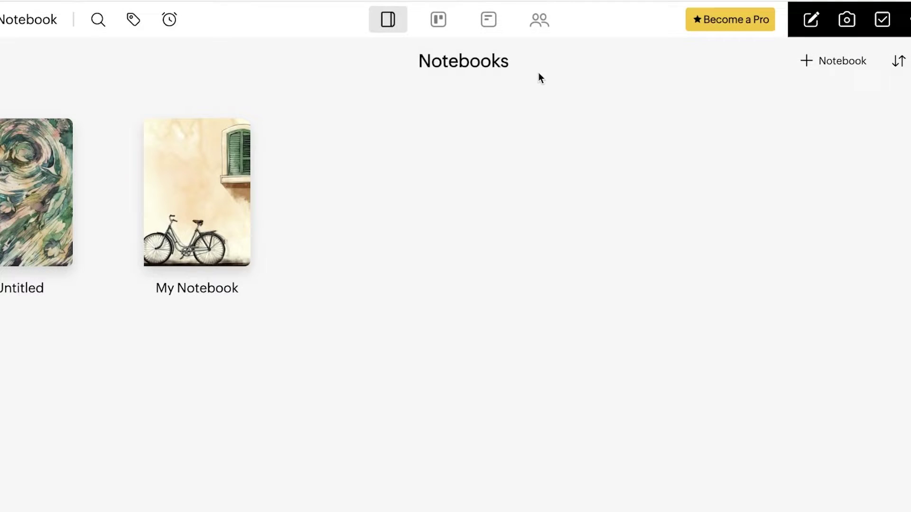
click(234, 136)
click(232, 136)
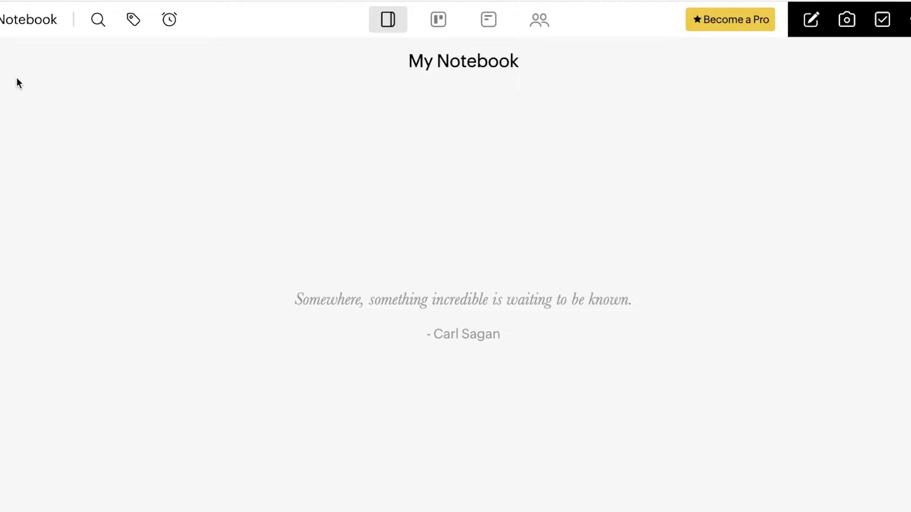
key(Escape)
click(238, 135)
click(239, 133)
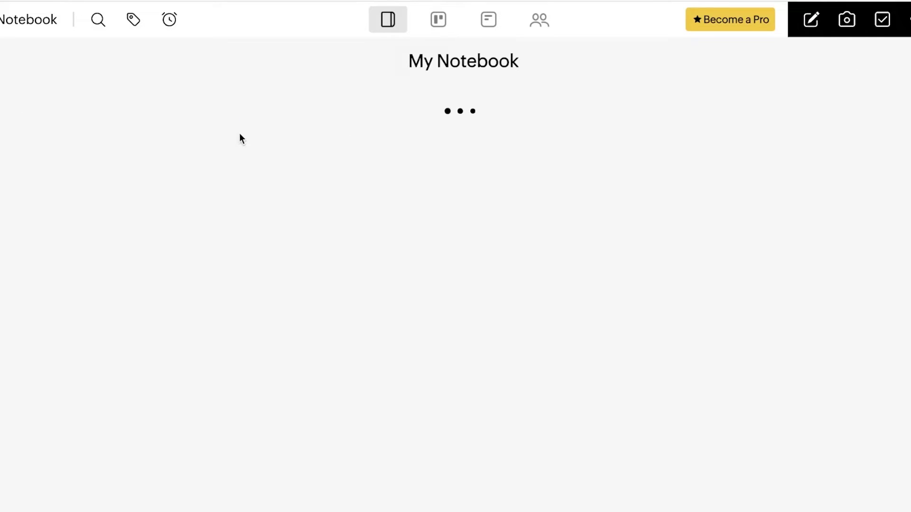
key(Escape)
click(235, 136)
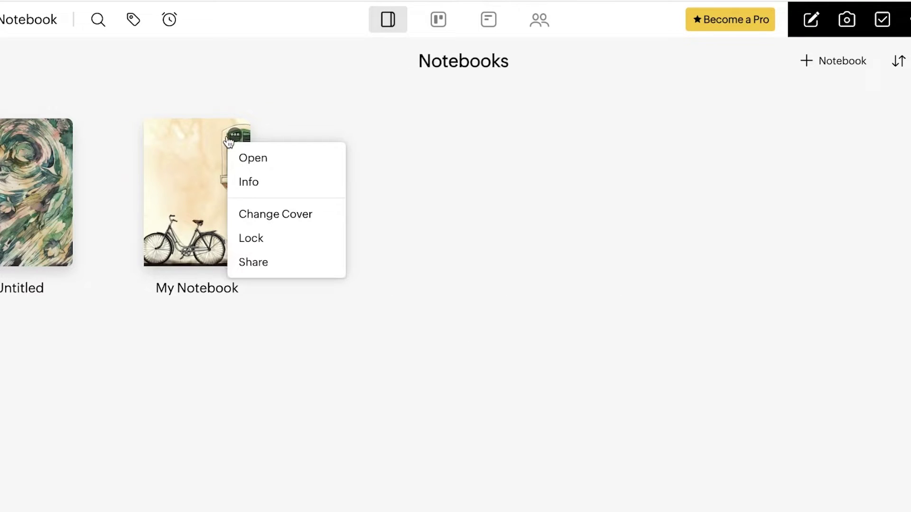
click(264, 184)
click(432, 361)
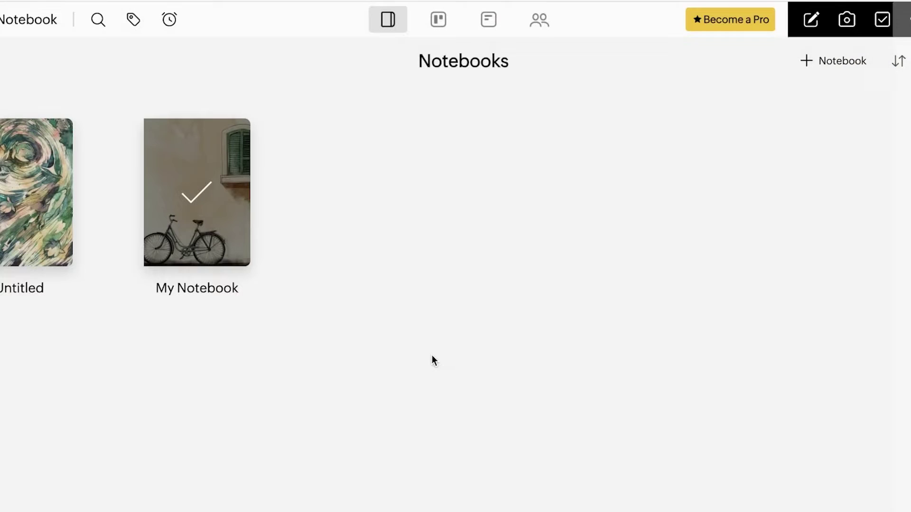
click(3, 191)
Step: Rename the Untitled notebook to 'Daily Stuff' and start a new note inside it
click(442, 60)
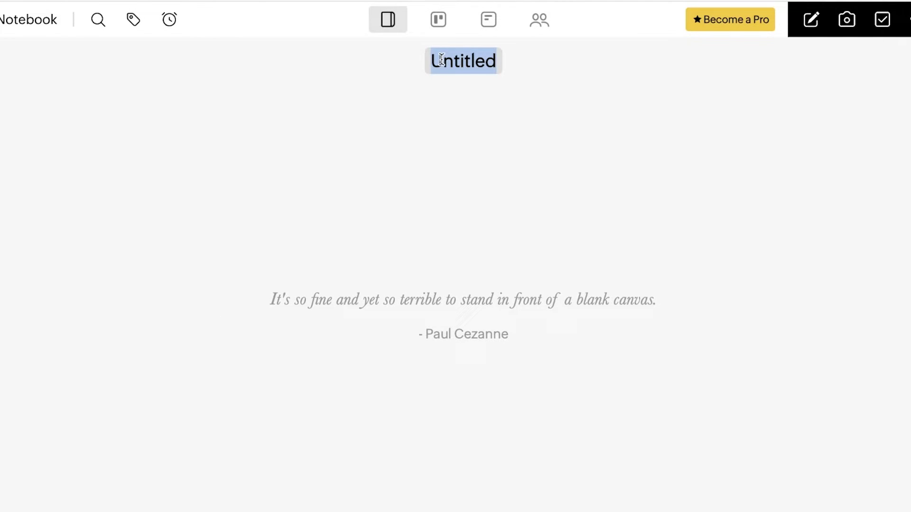
text(No)
key(BackSpace)
key(BackSpace)
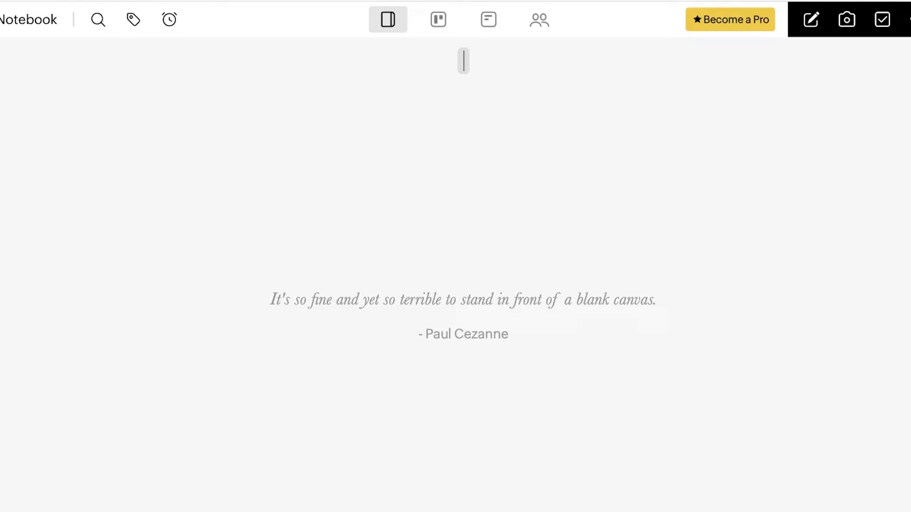
text(Daily Stuff)
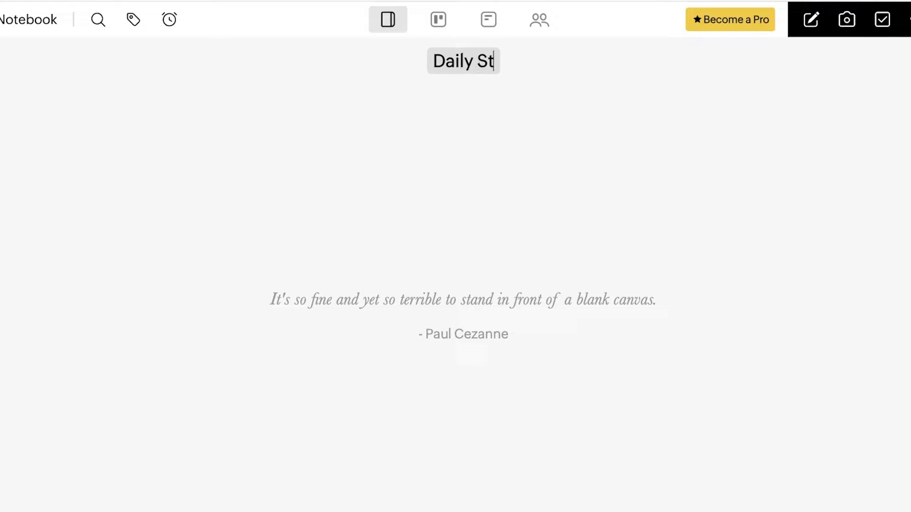
key(Return)
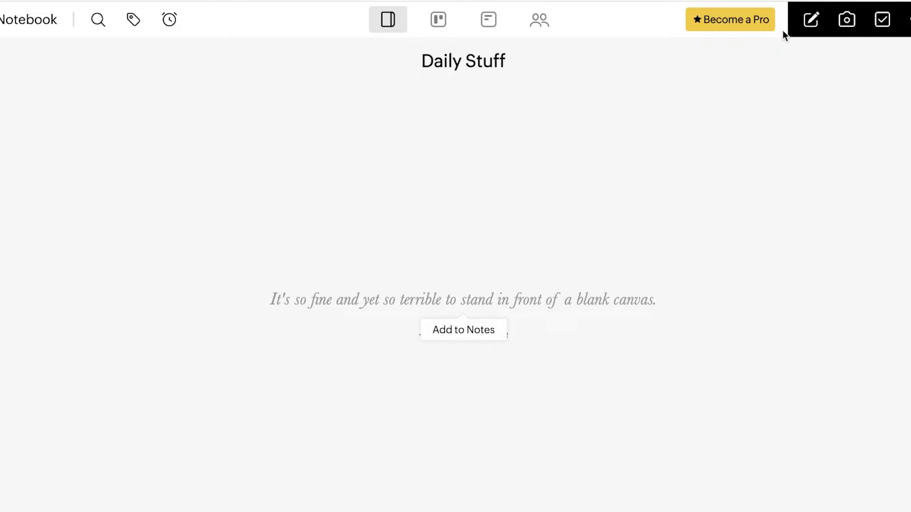
click(811, 20)
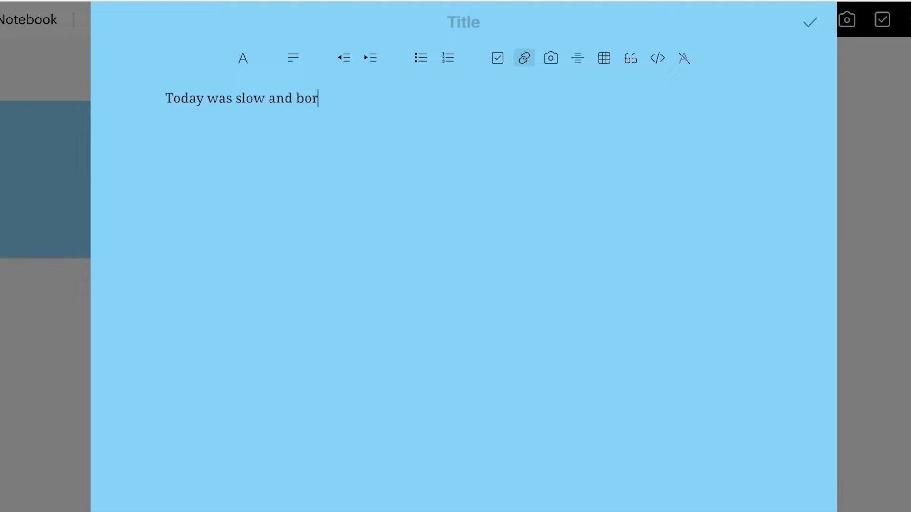
Step: Write 'Today was slow and boring for Research but I need to cancel my research gate subscription on the 8 of Nov'
text(ing for Researd)
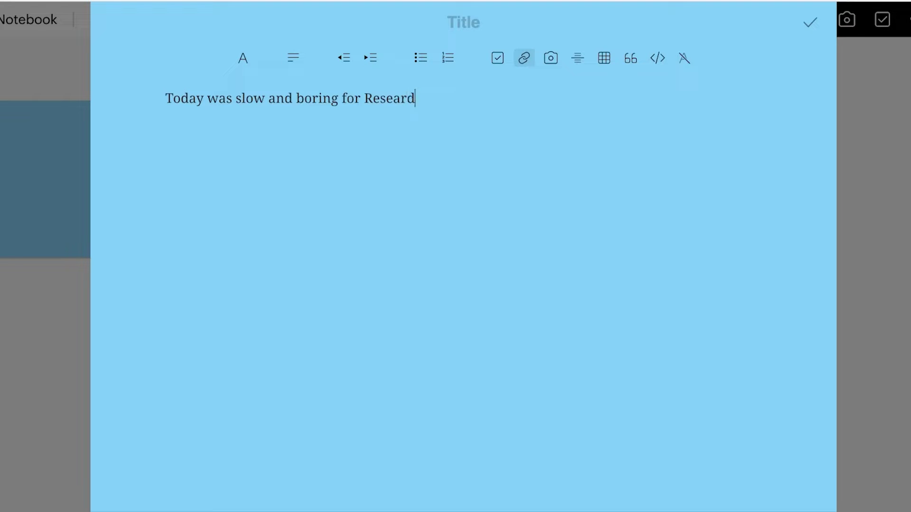
key(BackSpace)
text(ch but I need to cancel my )
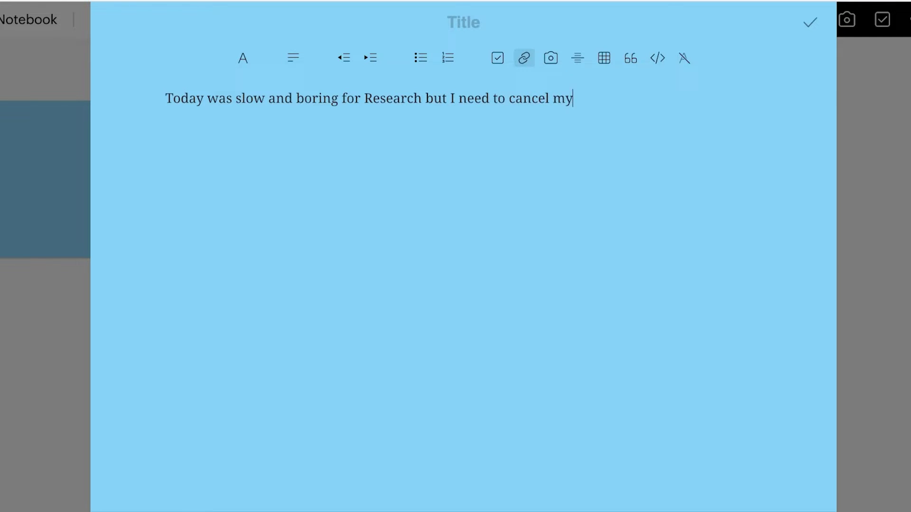
text(research gate sub)
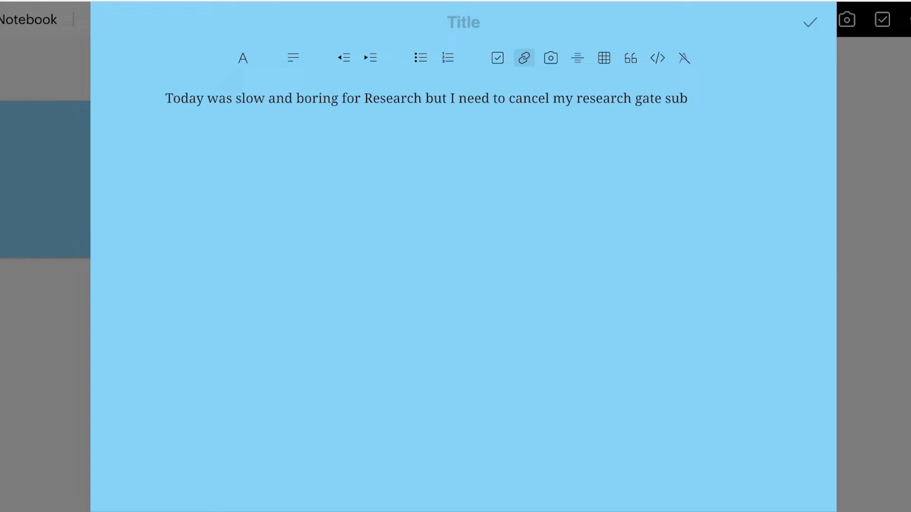
text(scription on the )
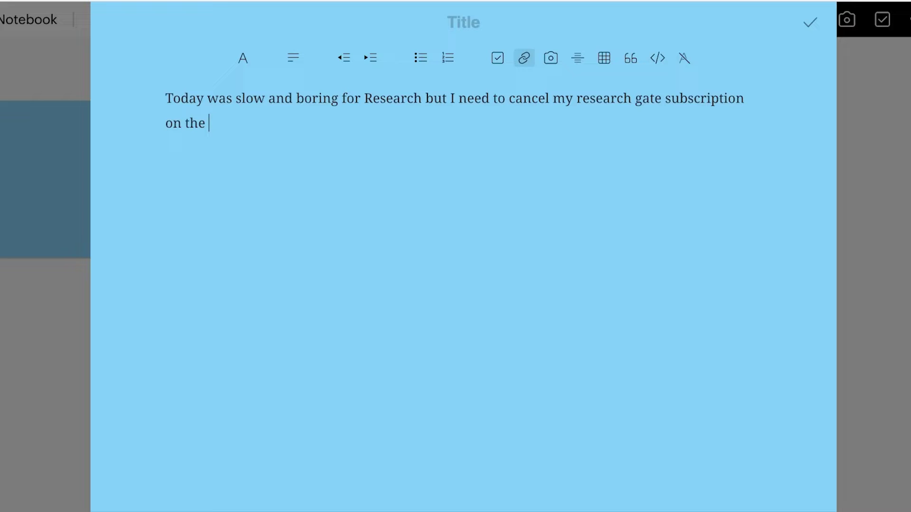
text(8 of Nov)
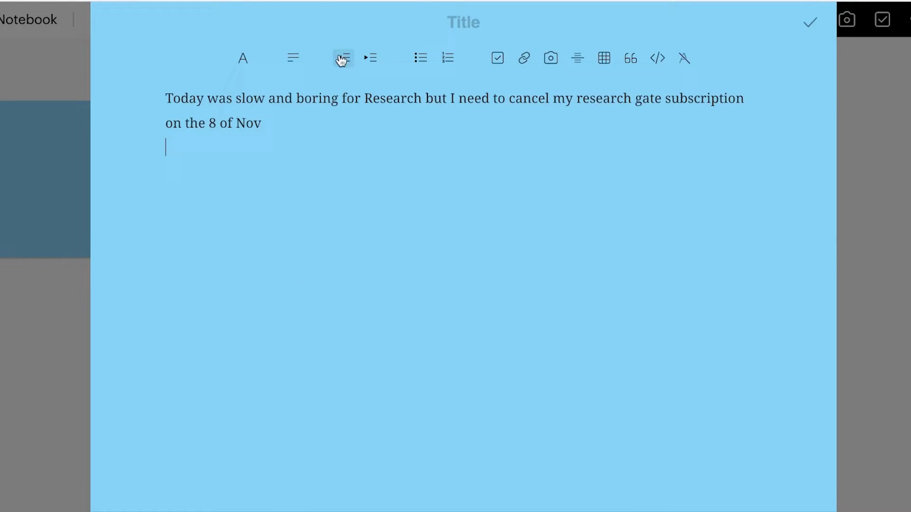
key(BackSpace)
Step: Make the entire note sentence bold, italic and 24px with a lavender highlight
key(ctrl+a)
click(247, 59)
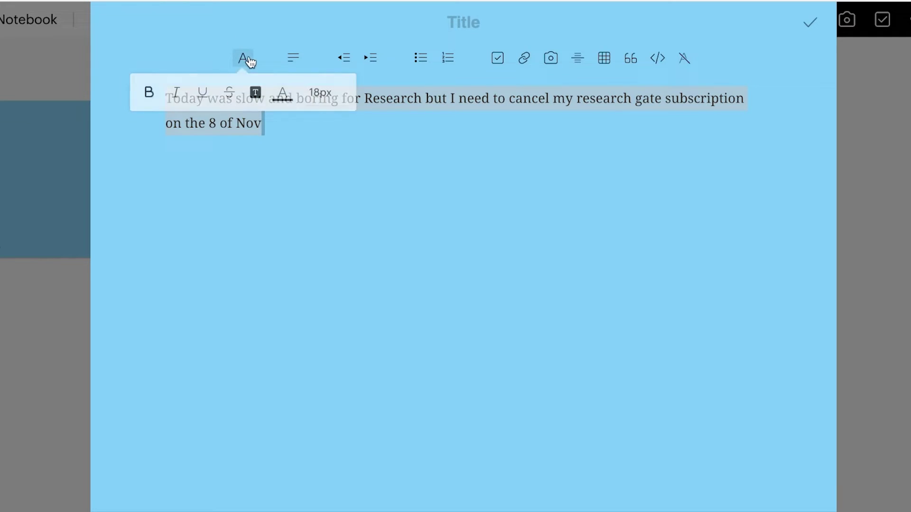
click(151, 94)
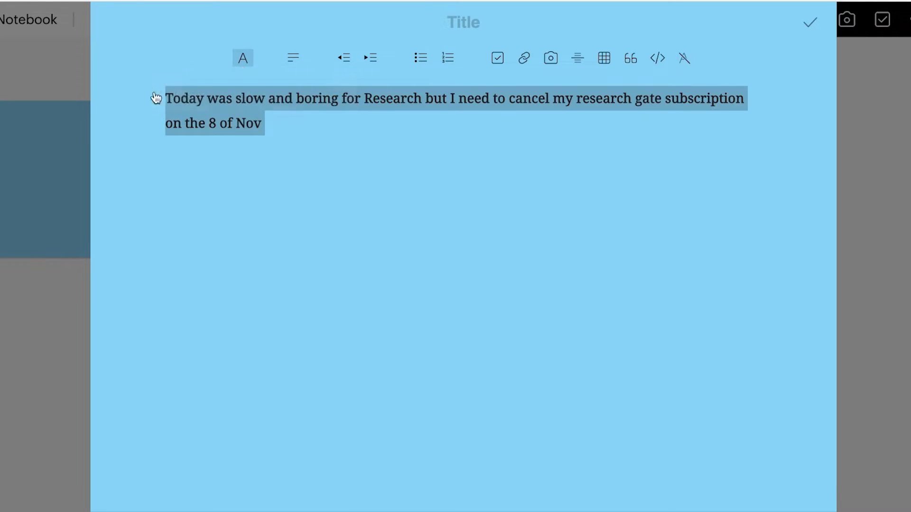
click(239, 66)
click(328, 91)
click(319, 193)
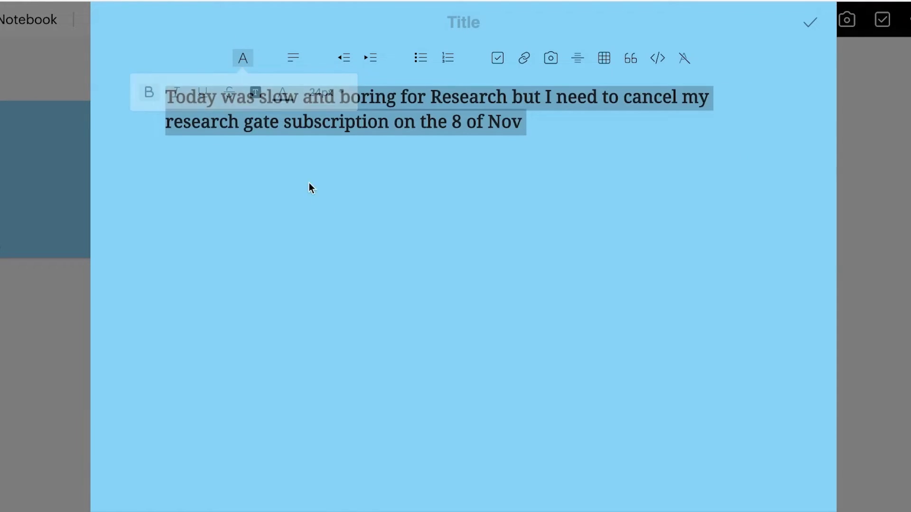
click(244, 59)
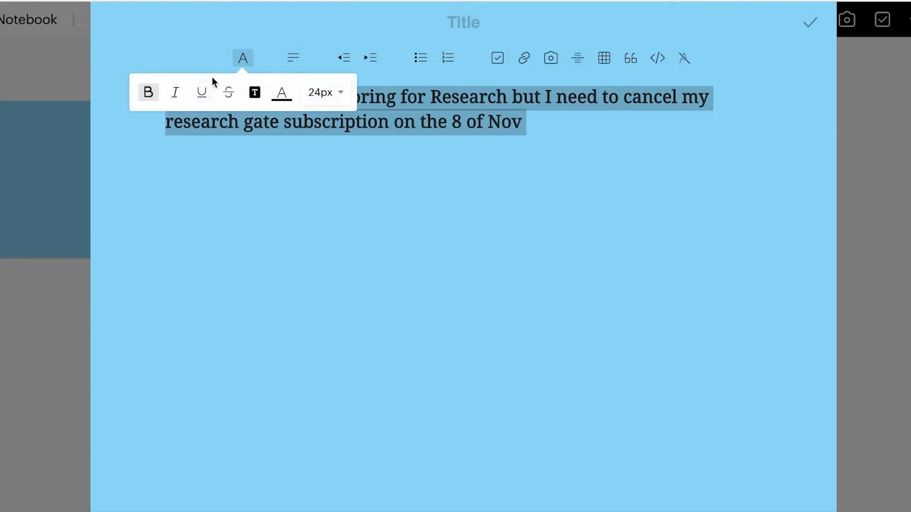
click(177, 93)
click(243, 59)
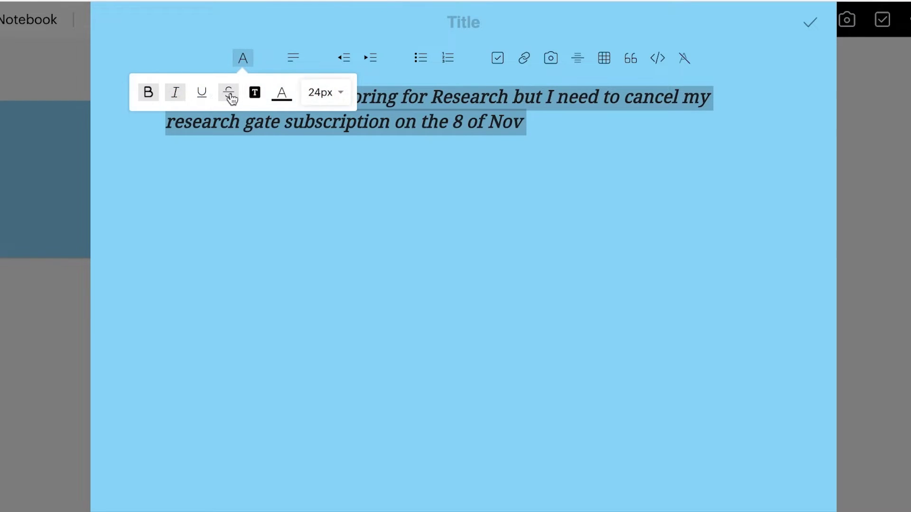
click(255, 93)
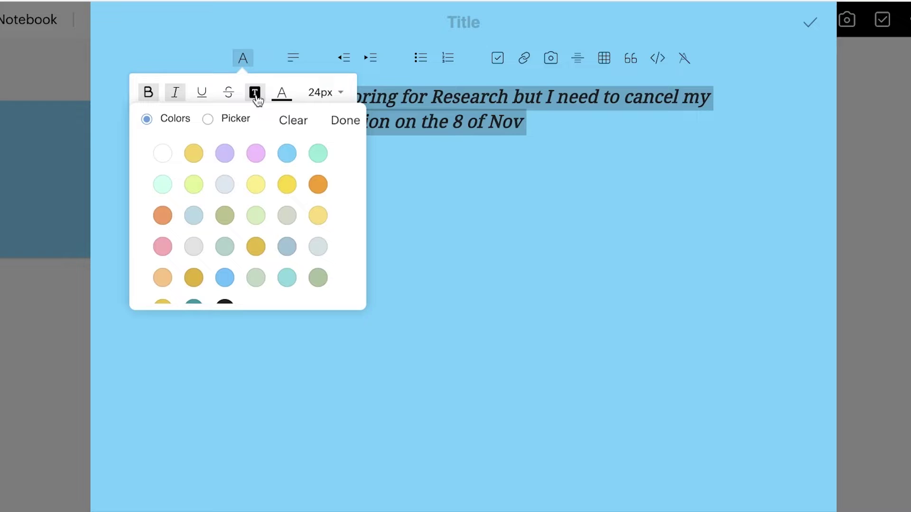
click(226, 150)
click(524, 204)
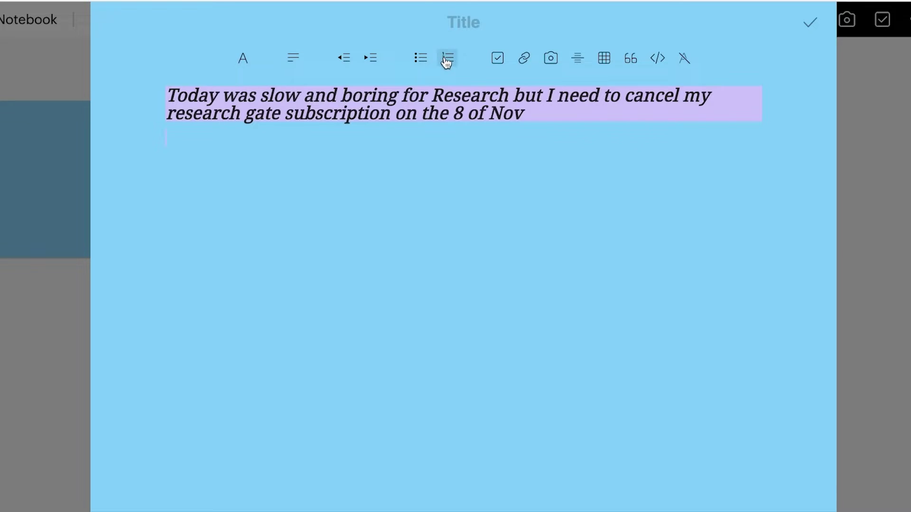
click(498, 60)
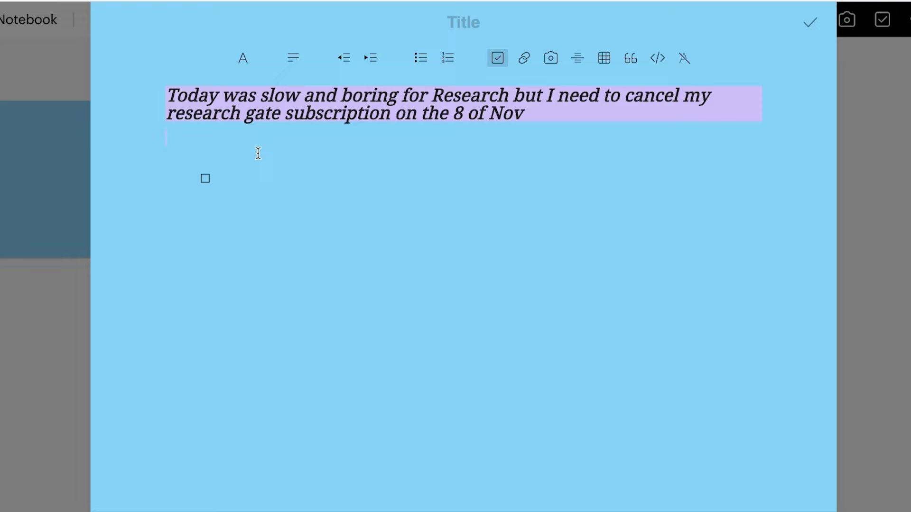
key(BackSpace)
click(528, 62)
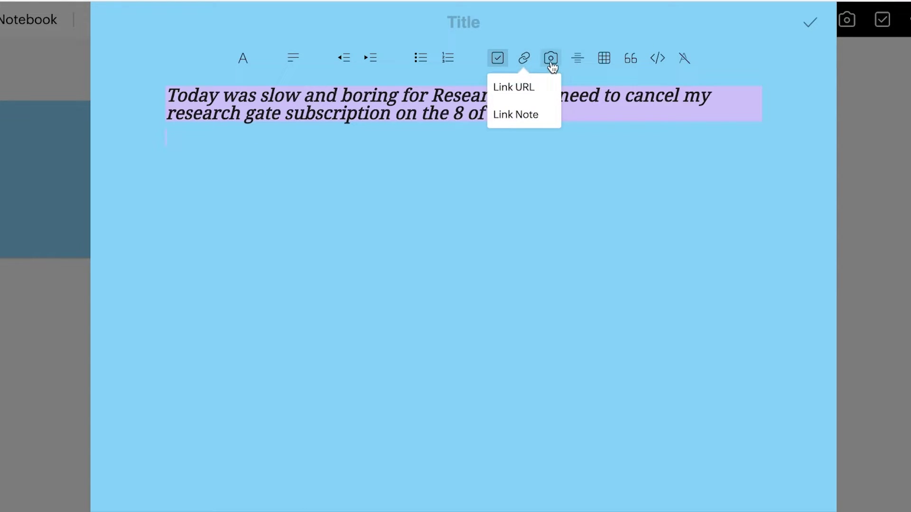
click(549, 61)
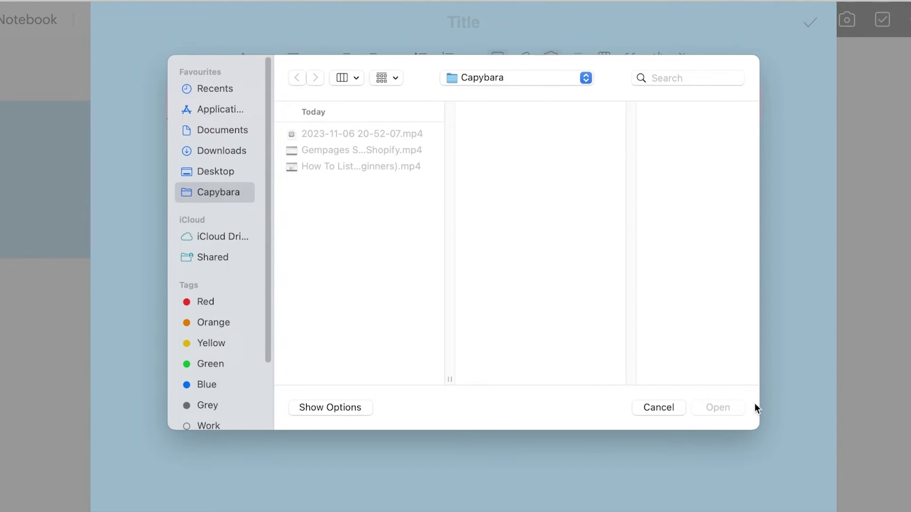
click(658, 408)
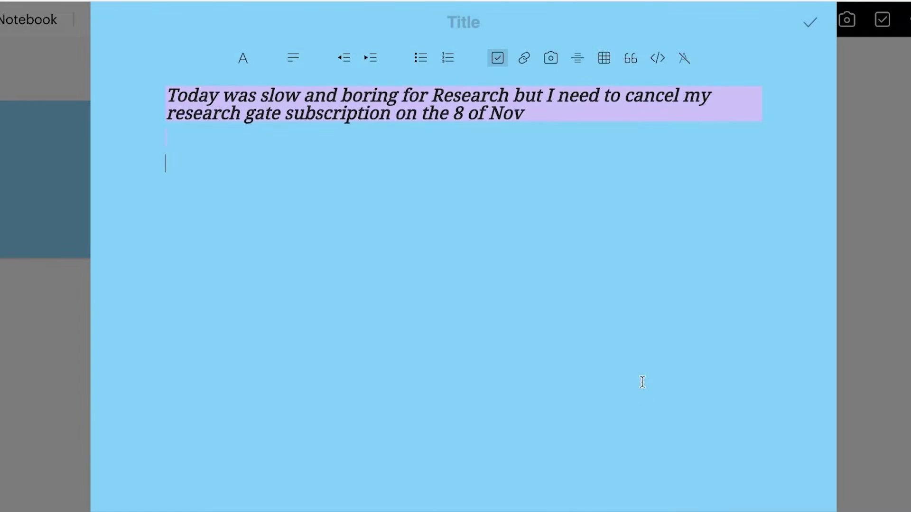
Step: Insert a horizontal divider under the sentence, keeping existing formatting, and open the reminder picker
click(586, 61)
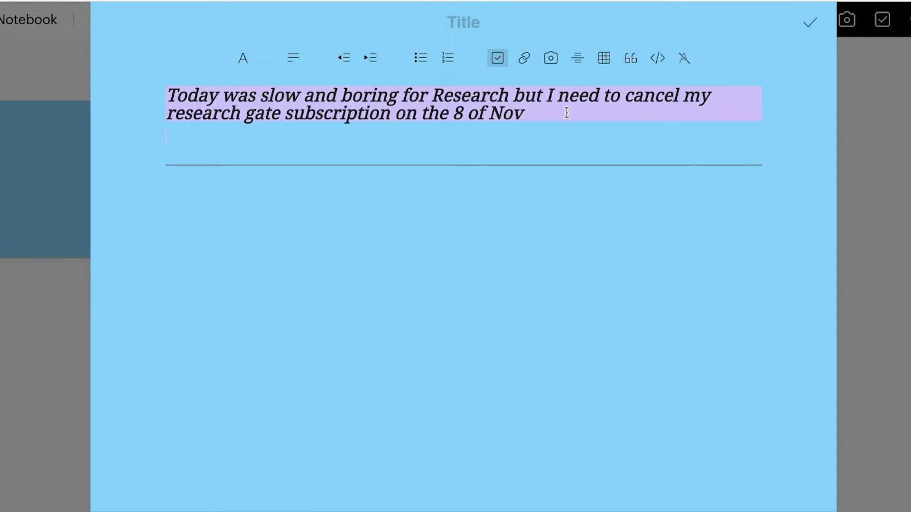
click(604, 58)
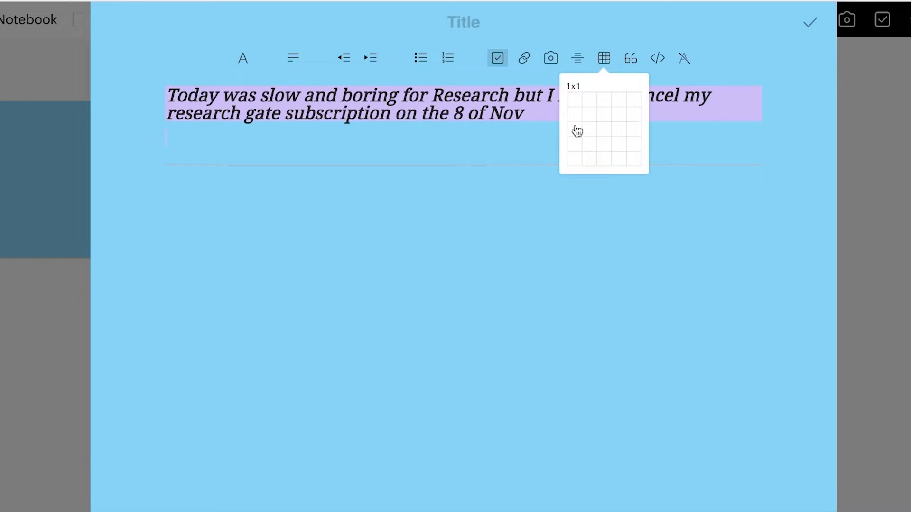
click(632, 58)
key(BackSpace)
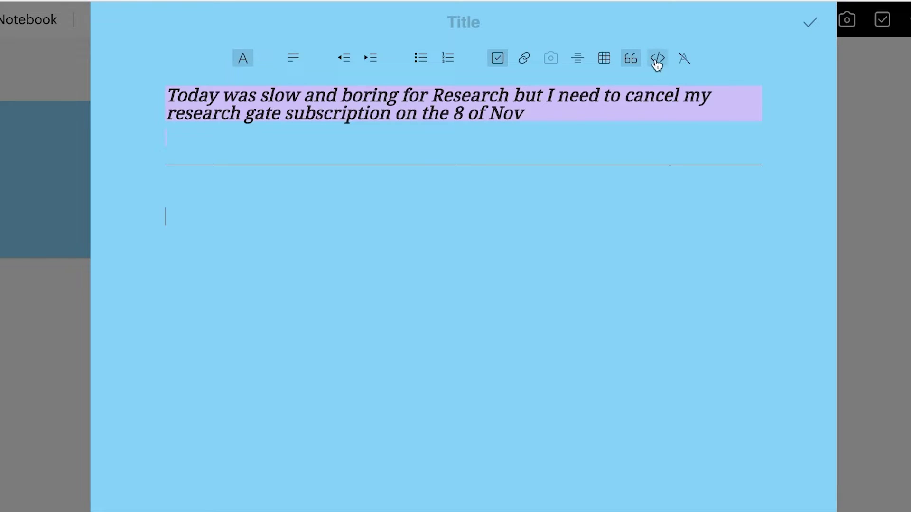
click(683, 57)
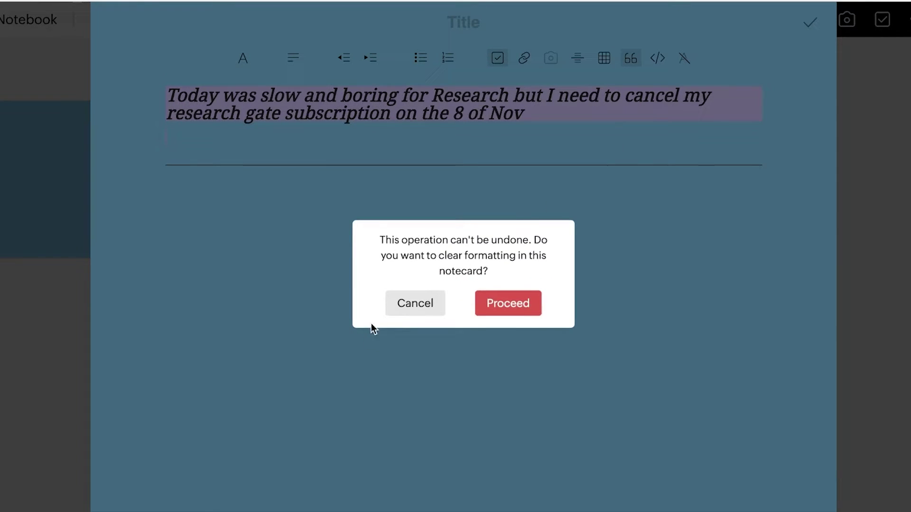
click(419, 303)
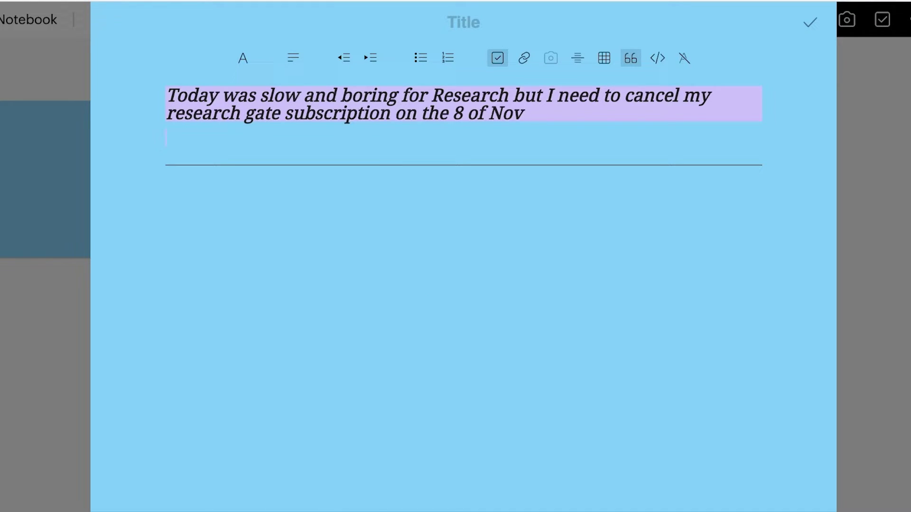
click(394, 509)
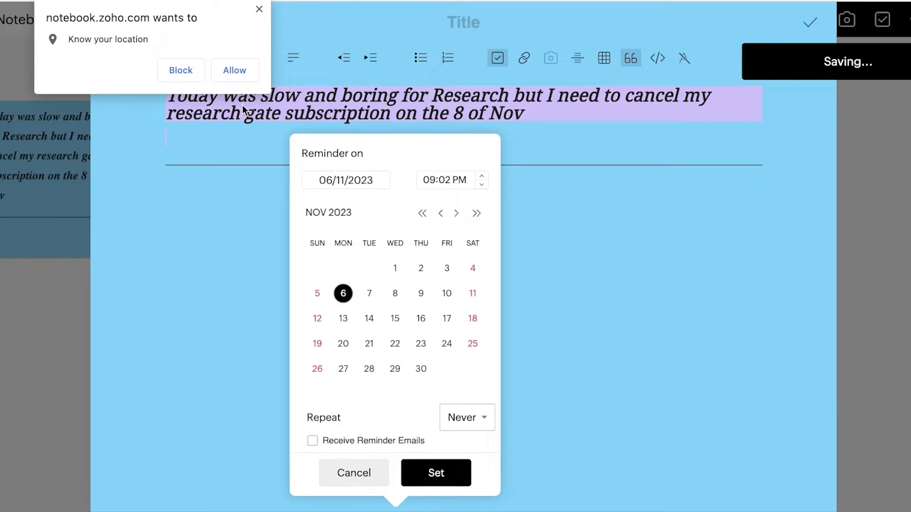
Step: Set the note's reminder to 9:02 PM on 8 November 2023, then open the note colours
click(257, 10)
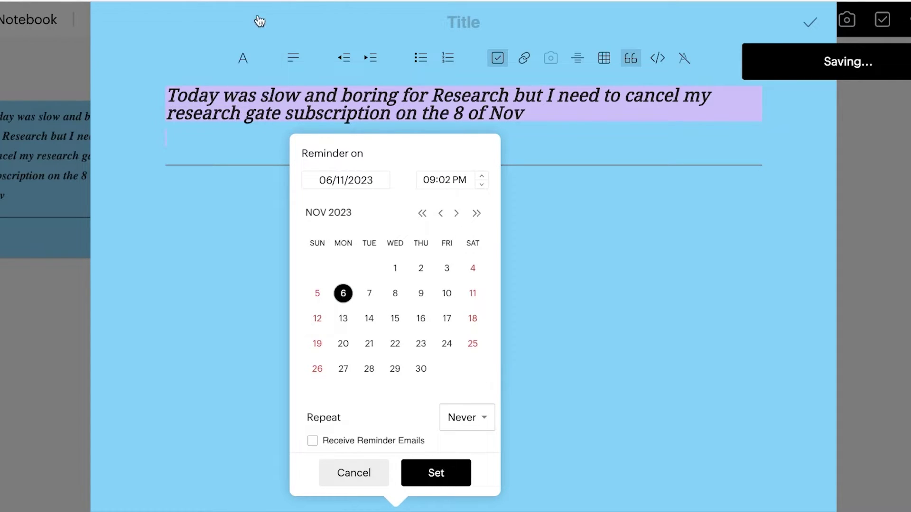
click(392, 297)
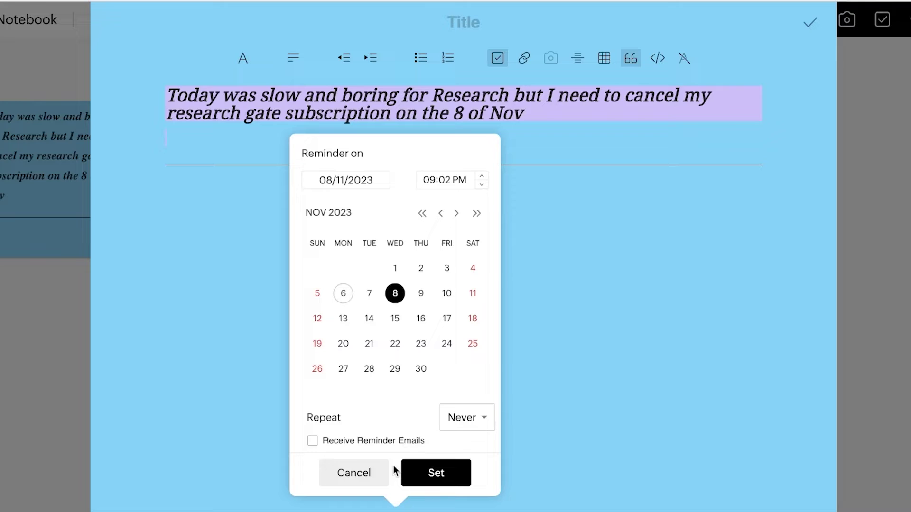
click(426, 470)
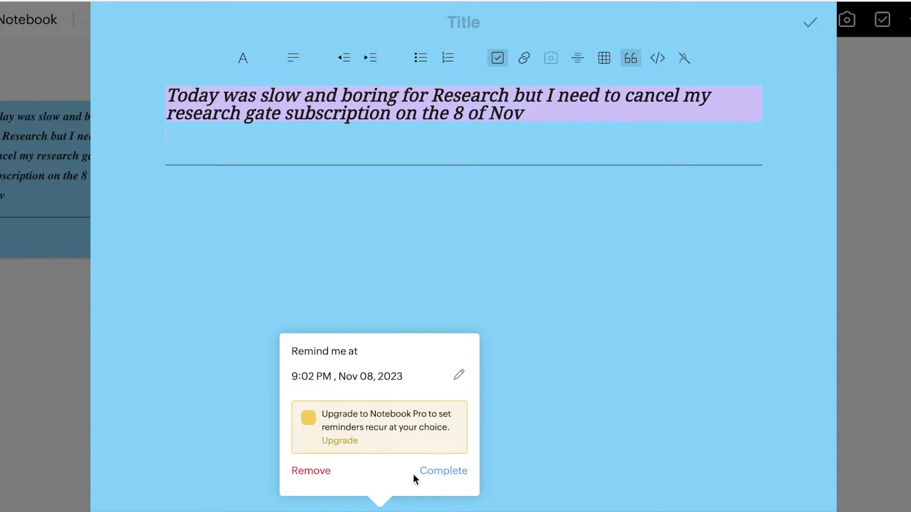
click(315, 472)
click(409, 508)
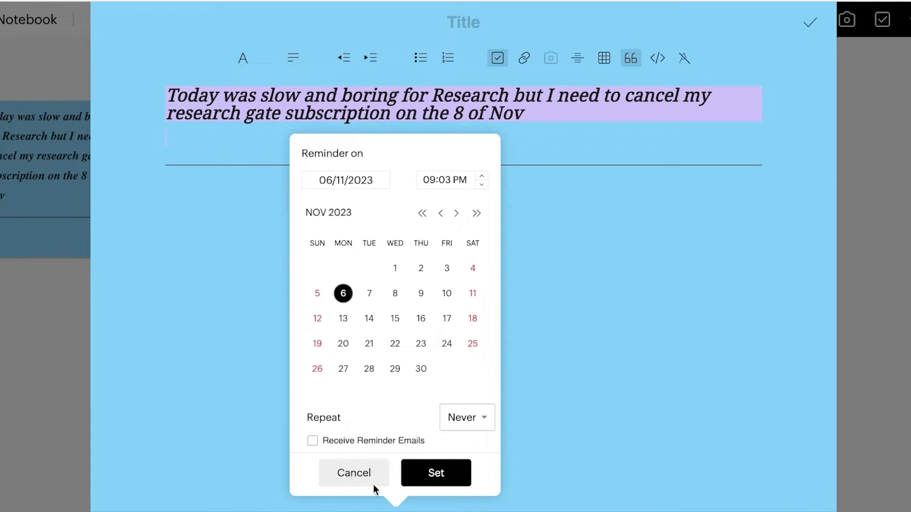
click(449, 182)
click(482, 175)
click(395, 293)
click(437, 474)
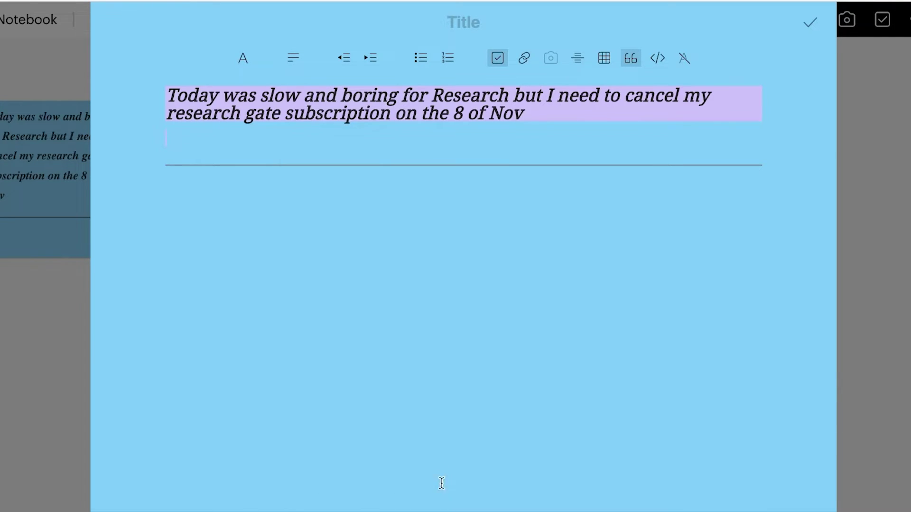
click(455, 510)
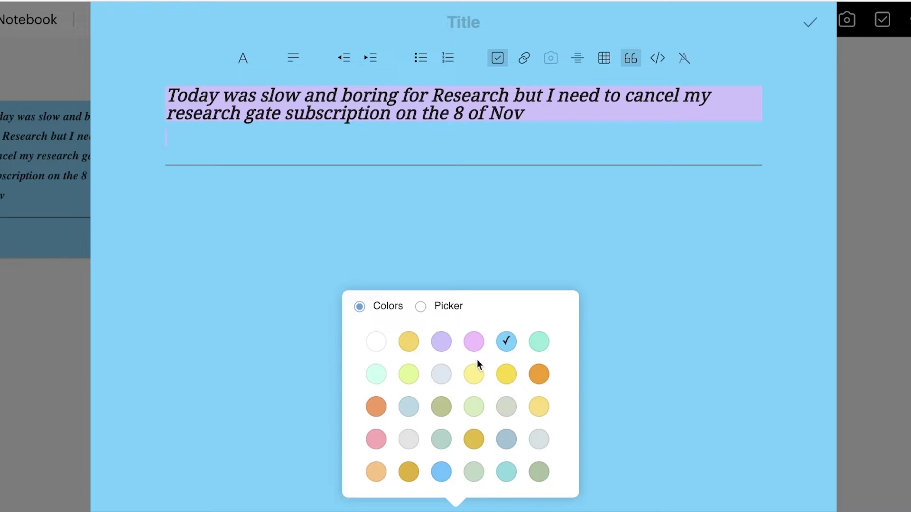
Step: Change the note background to a pale pastel pink using the colour picker's pink hue
click(376, 342)
click(420, 307)
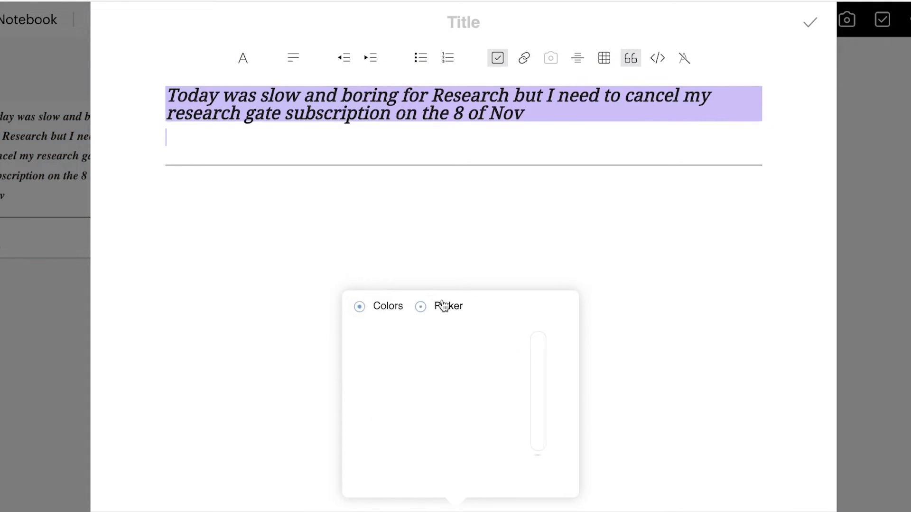
click(536, 390)
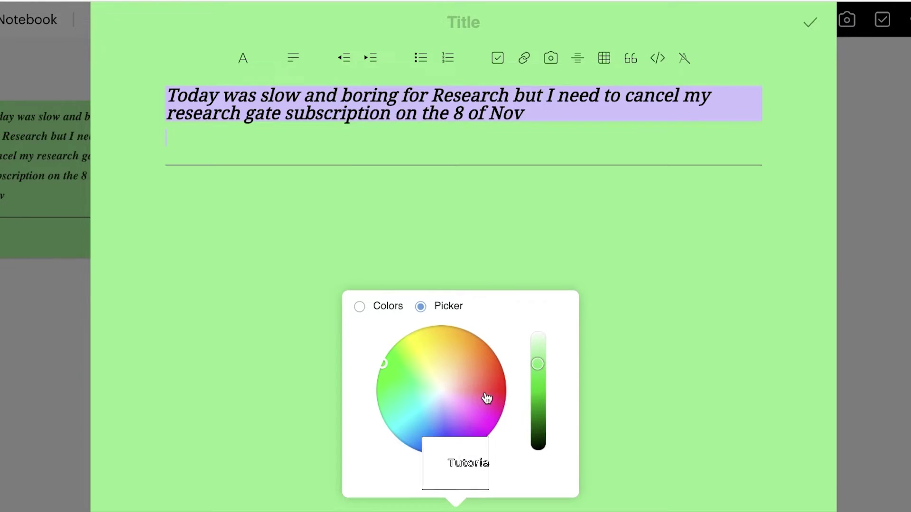
click(483, 392)
drag(538, 364, 540, 343)
drag(483, 392, 488, 404)
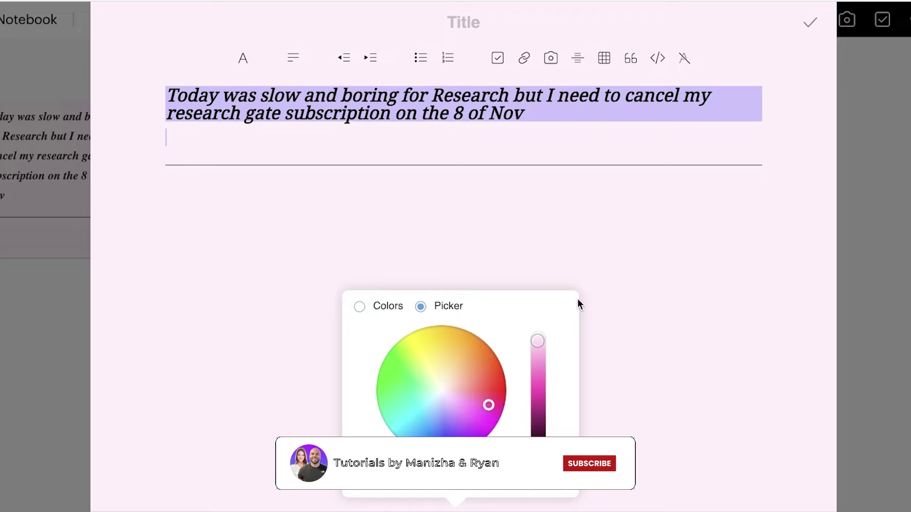
click(626, 259)
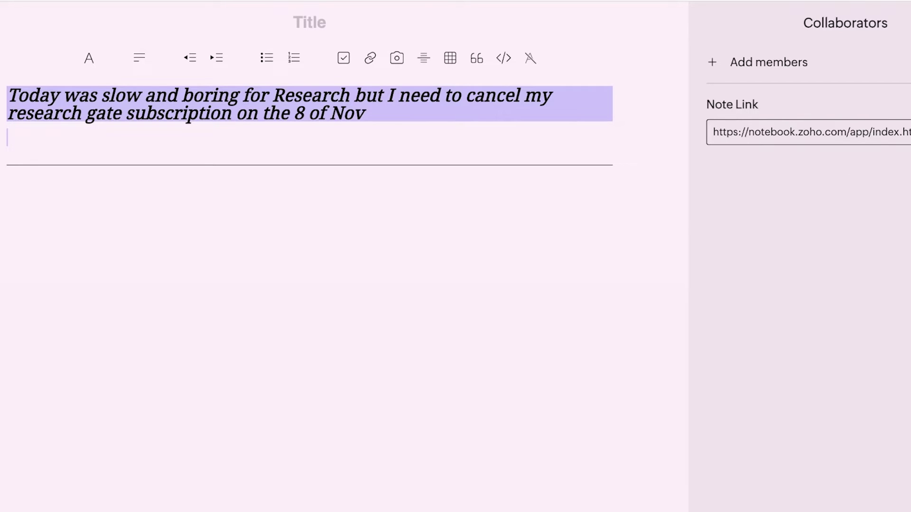
Step: Dismiss the Collaborators side panel, leaving just the pale pink note editor
key(Escape)
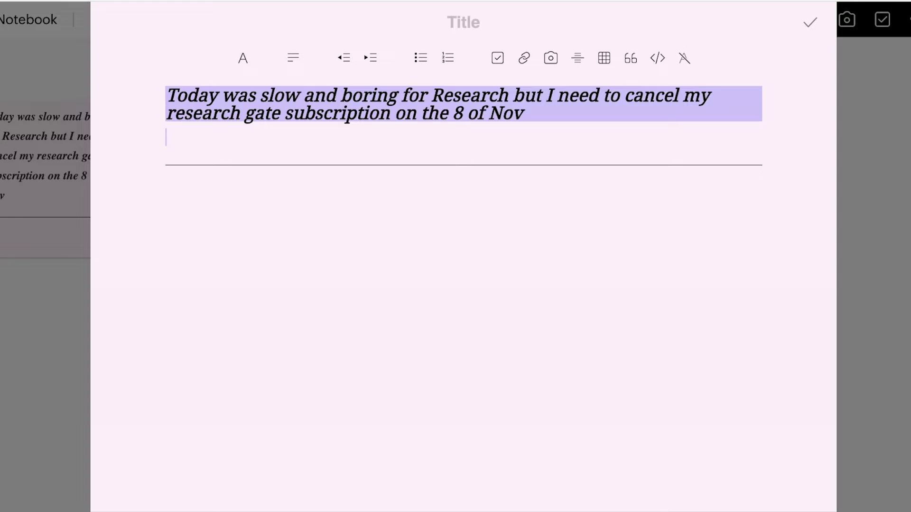
click(550, 508)
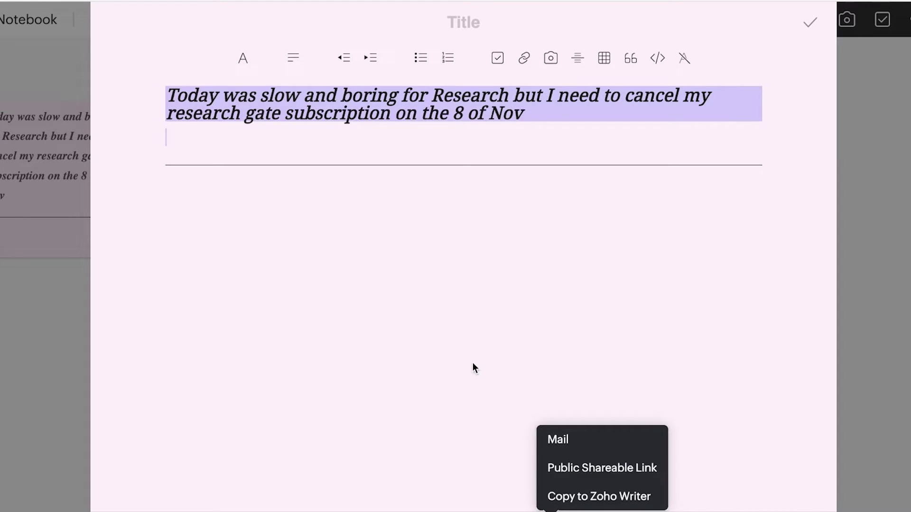
click(564, 469)
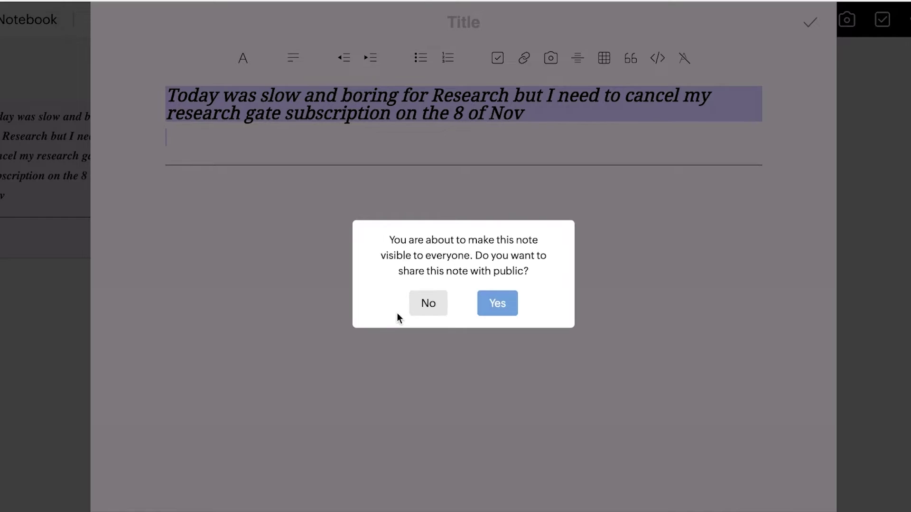
click(426, 304)
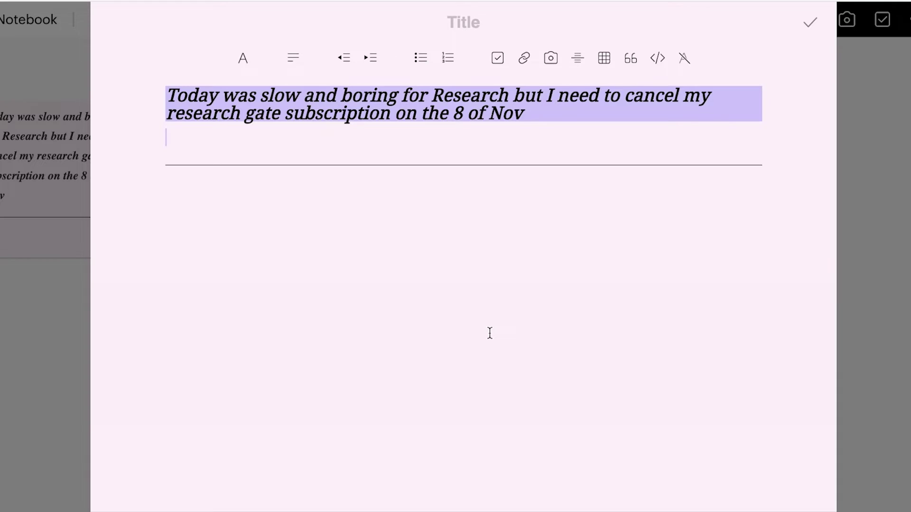
Step: Check the note's activity history from its options menu, then dismiss it
click(591, 510)
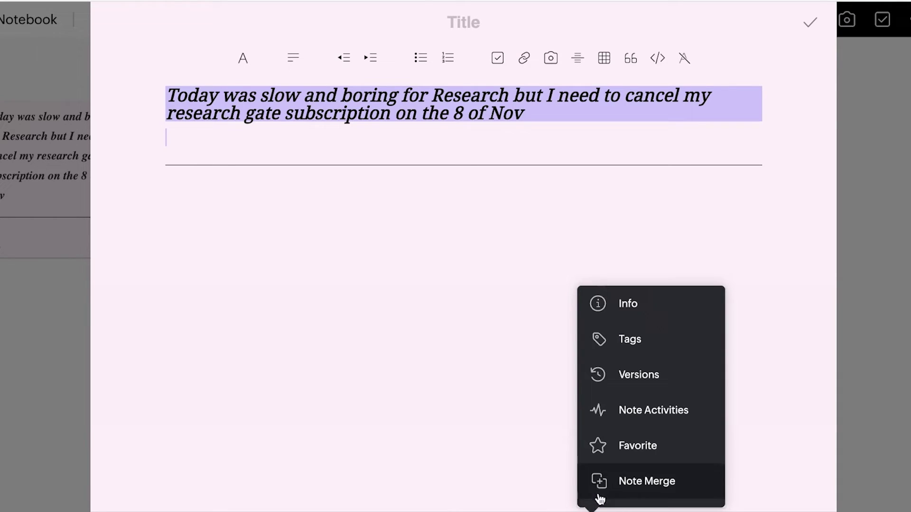
click(629, 411)
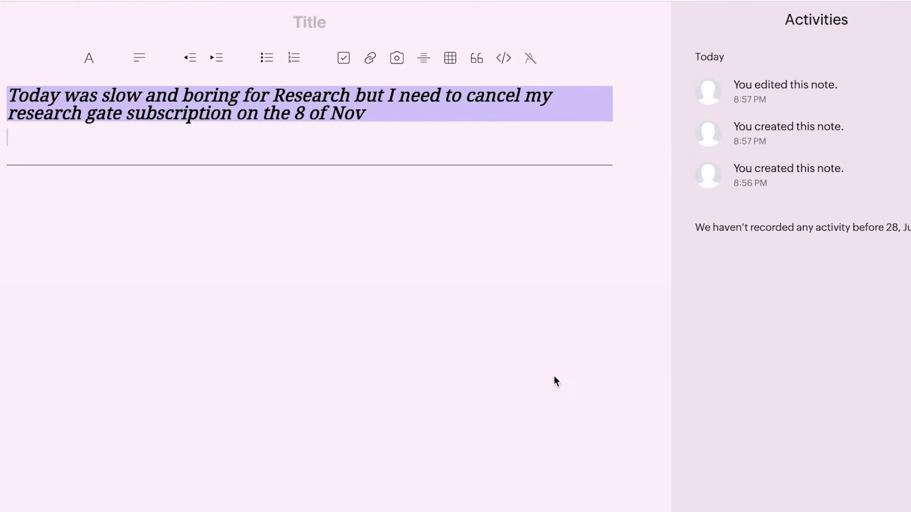
key(Escape)
Step: Add the College tag to the note from the Tags panel
click(591, 510)
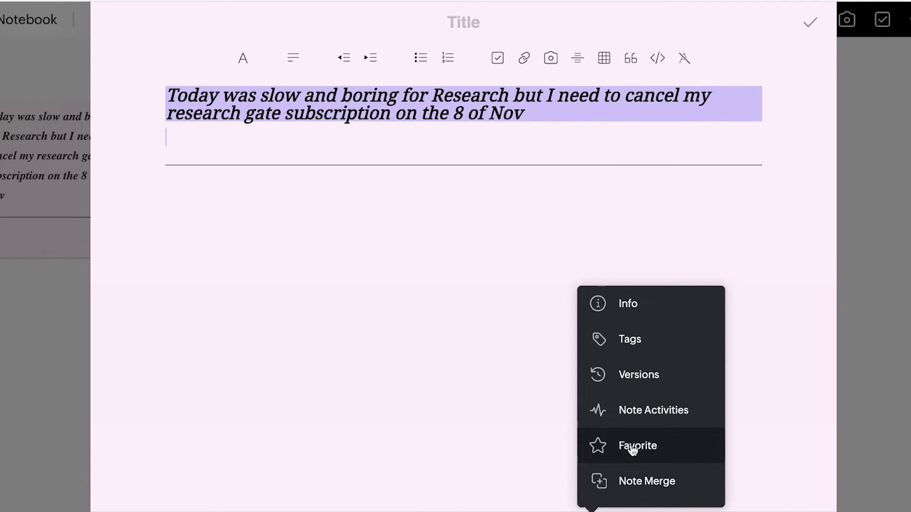
click(648, 343)
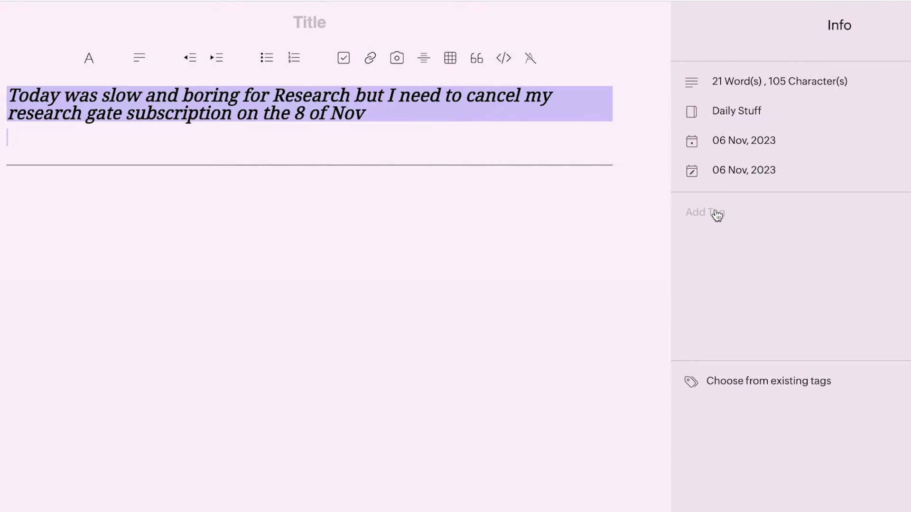
click(716, 215)
text(Un)
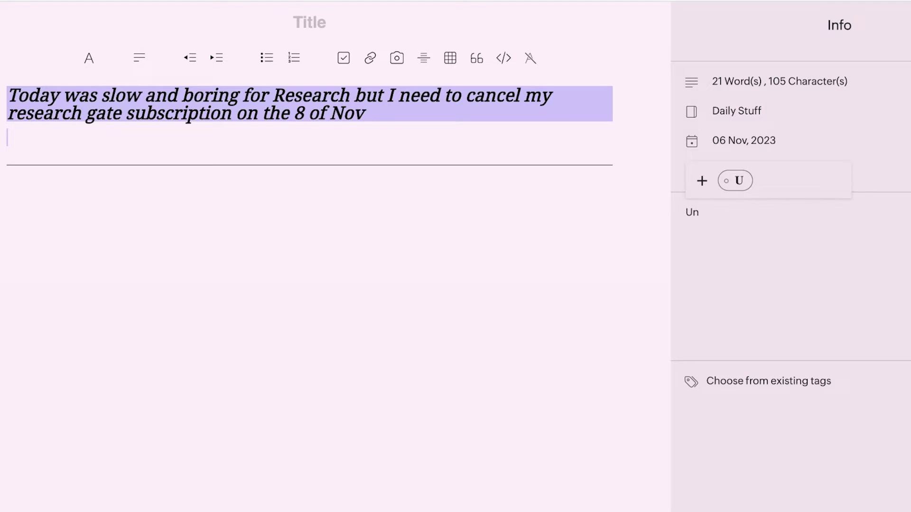
text(Colle)
click(709, 199)
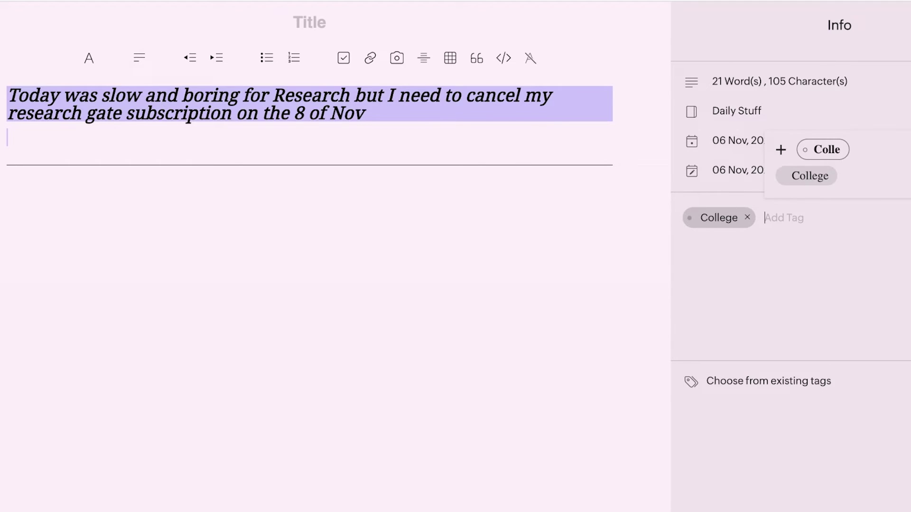
key(Escape)
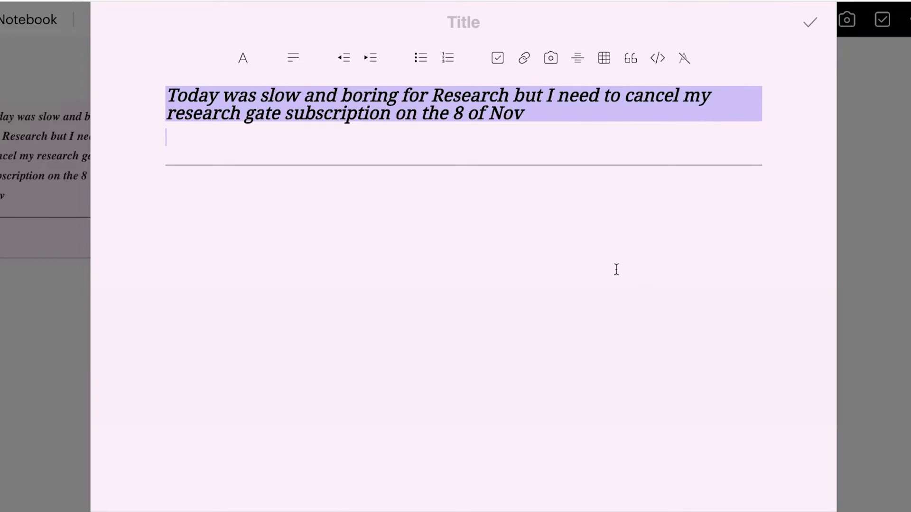
Step: Close the note editor and dismiss the note card's options menu
click(810, 23)
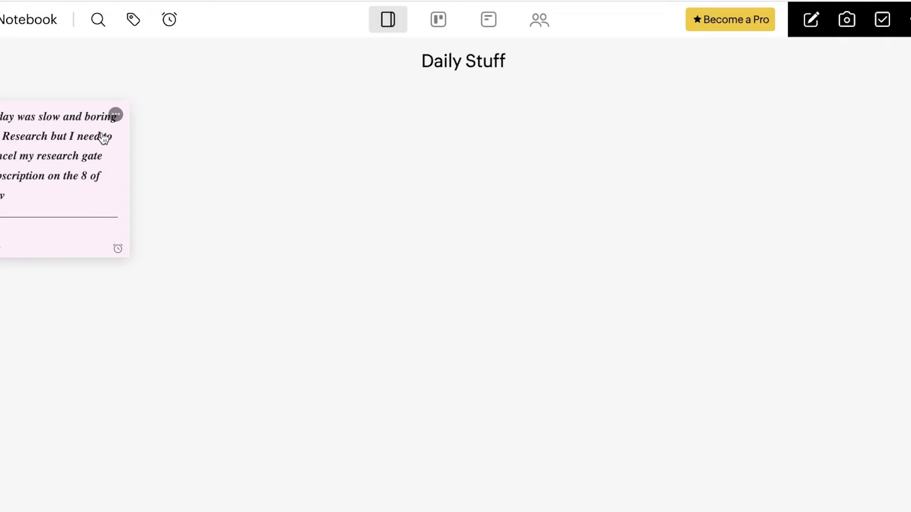
right_click(107, 129)
click(343, 185)
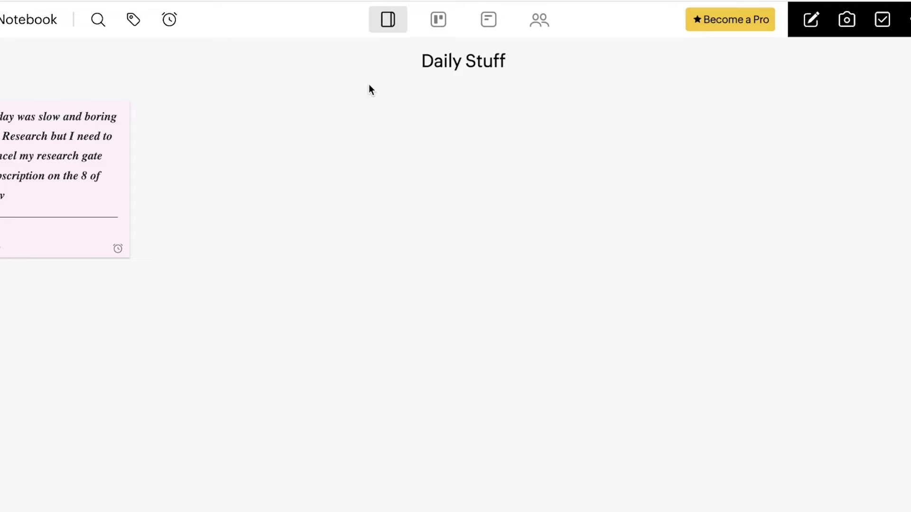
Step: Look at My Noteboard, then return to the Notebooks page listing Daily Stuff and My Notebook
click(438, 20)
click(146, 233)
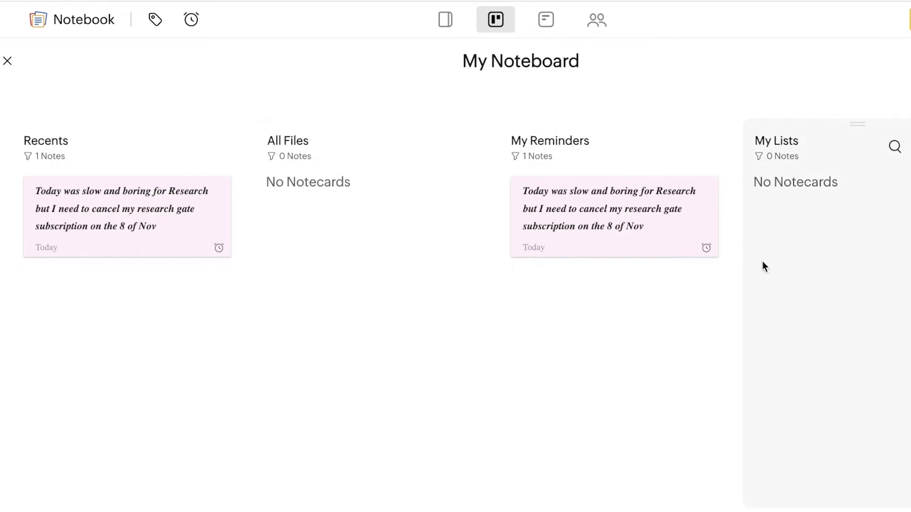
click(8, 60)
click(453, 17)
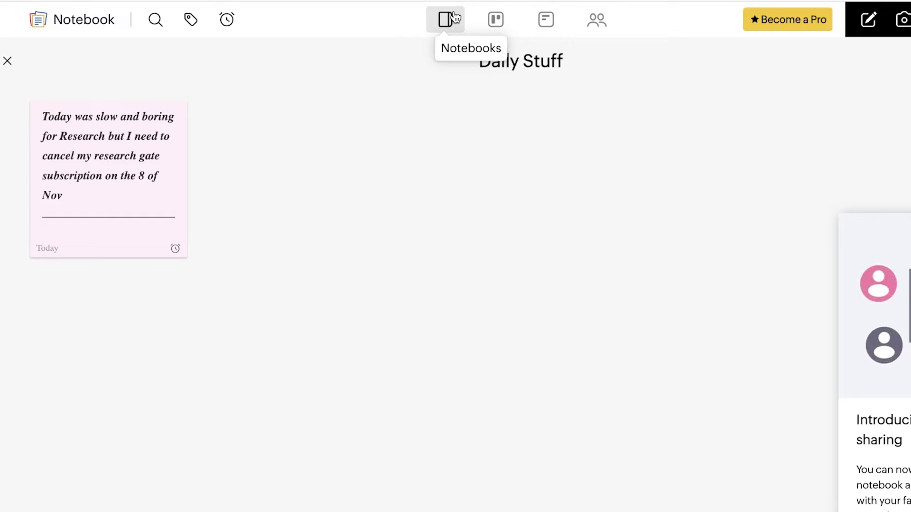
click(8, 60)
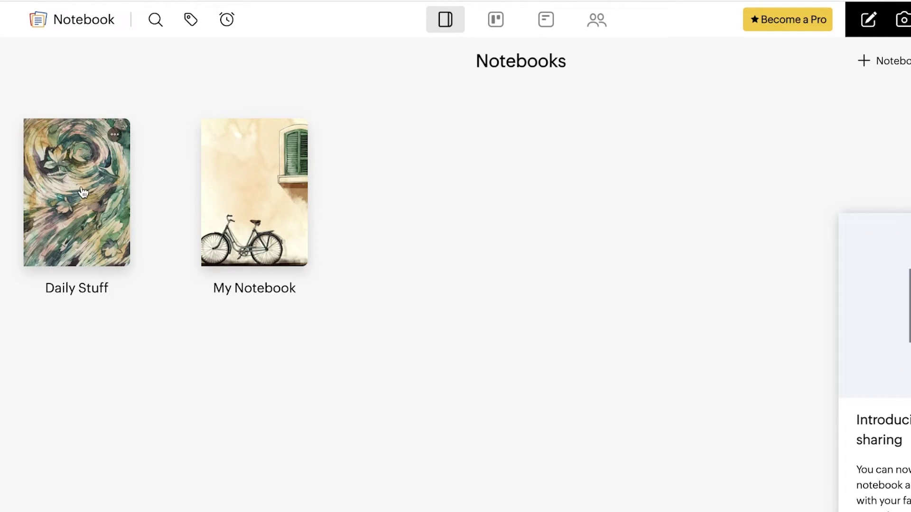
click(115, 131)
click(113, 130)
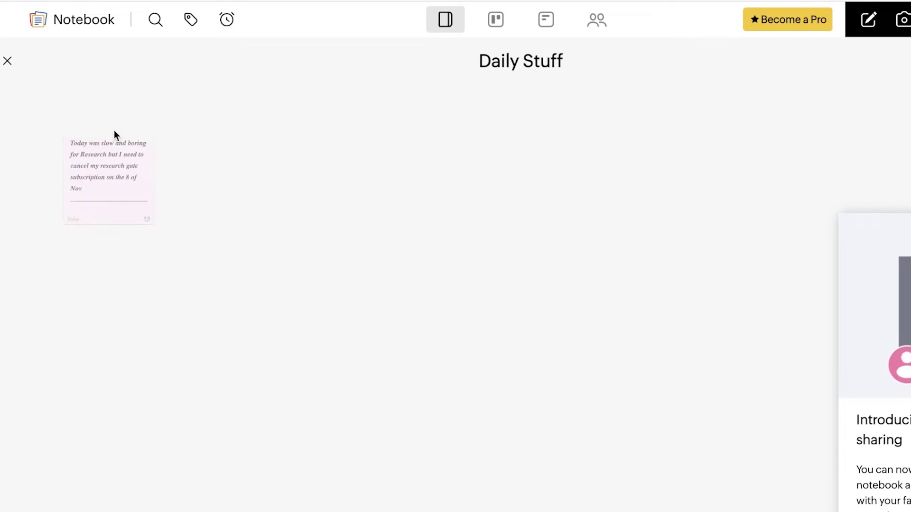
click(17, 66)
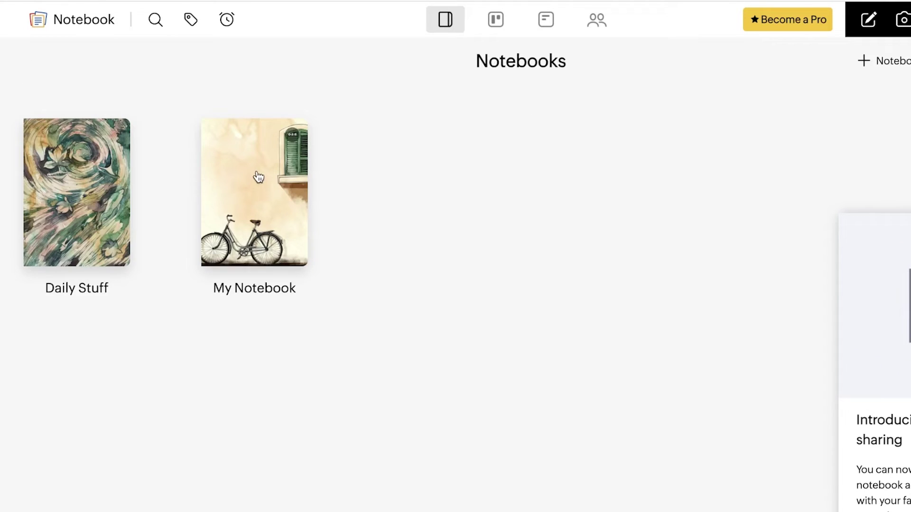
click(259, 177)
click(6, 65)
click(293, 137)
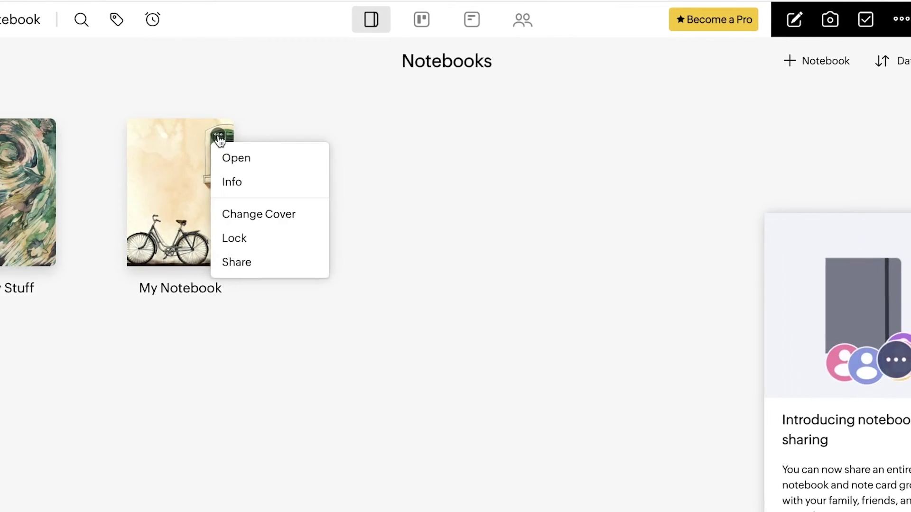
click(237, 262)
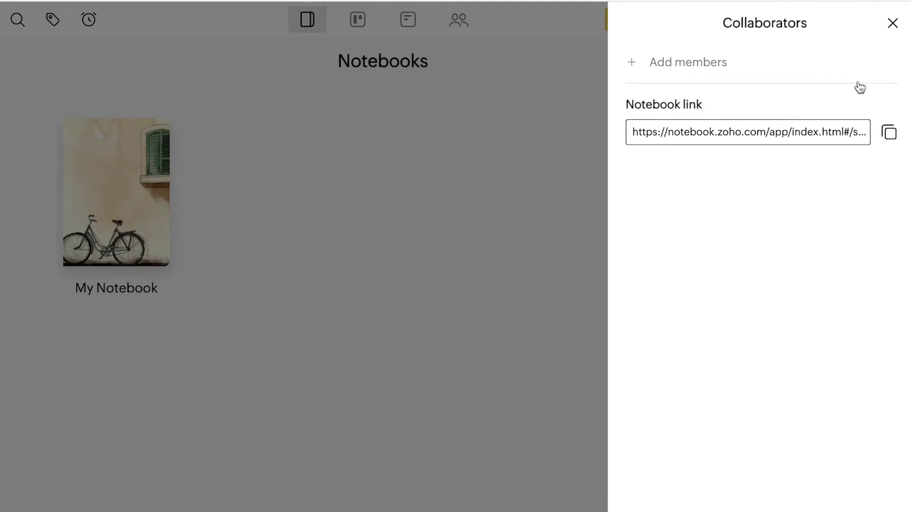
click(459, 236)
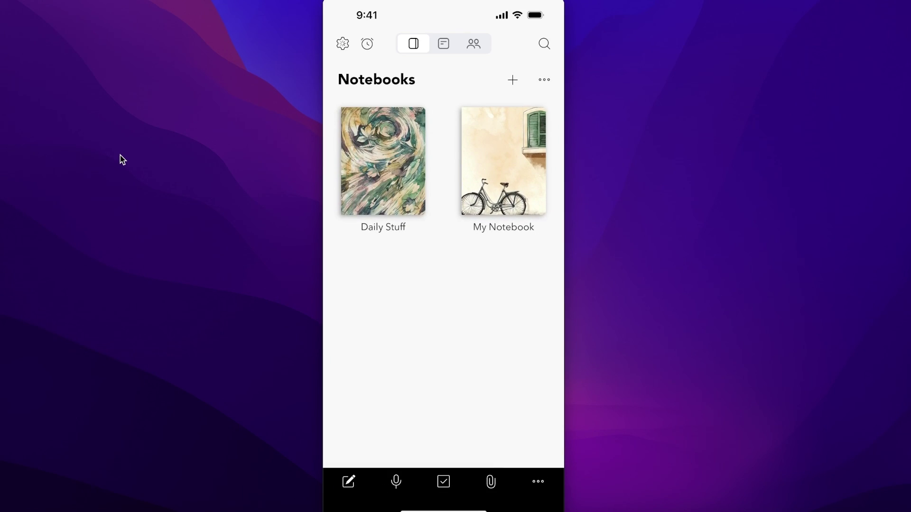
Step: Restore the Chrome window showing Zoho Notebook's web Notebooks page from the Dock
click(627, 504)
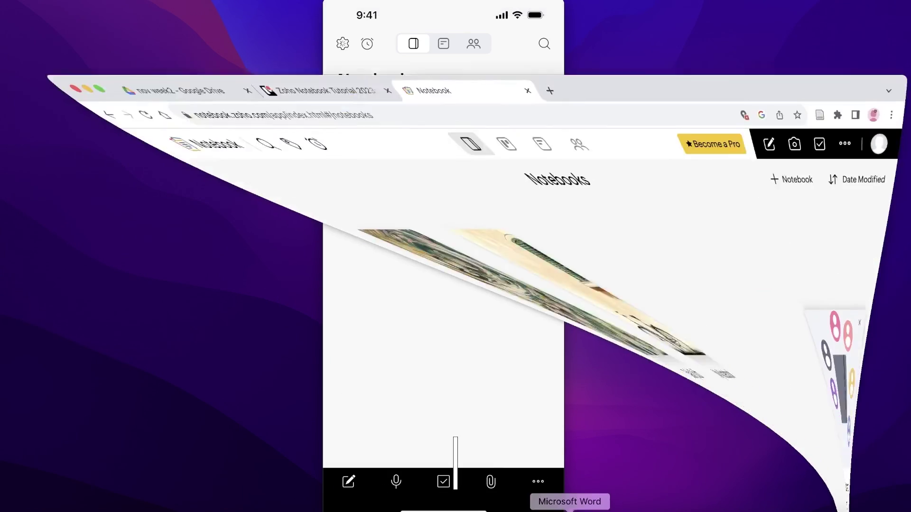